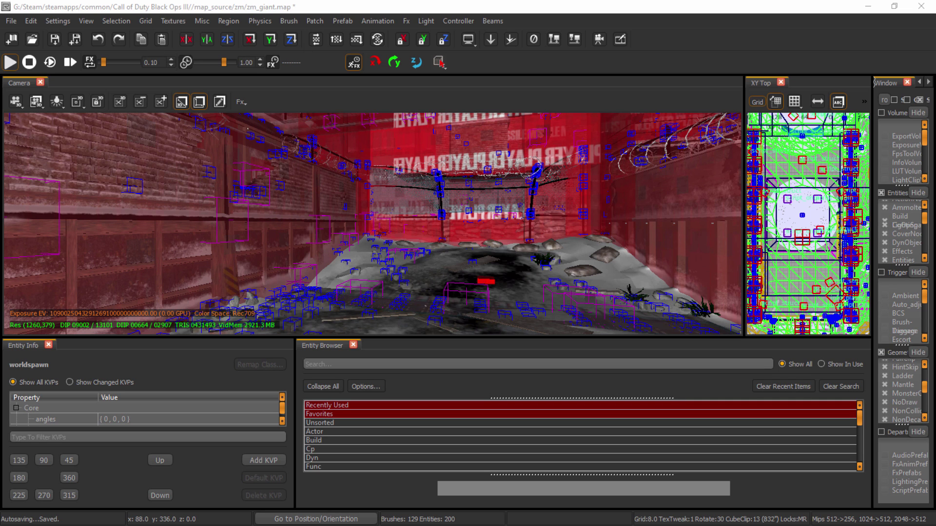
- Switch to the docs_modtools folder in File Explorer, view the contents of gsc_sublime.zip, and close the archive
key("alt+Tab")
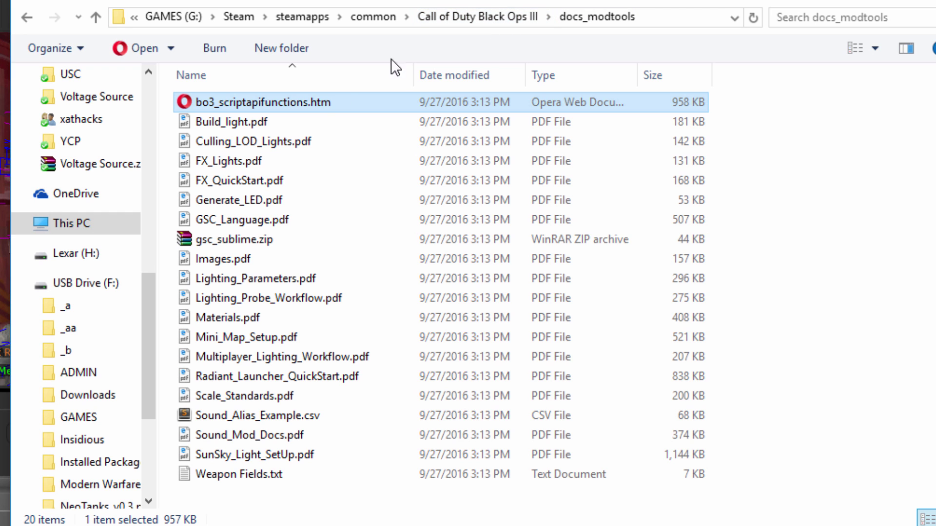
double_click(349, 245)
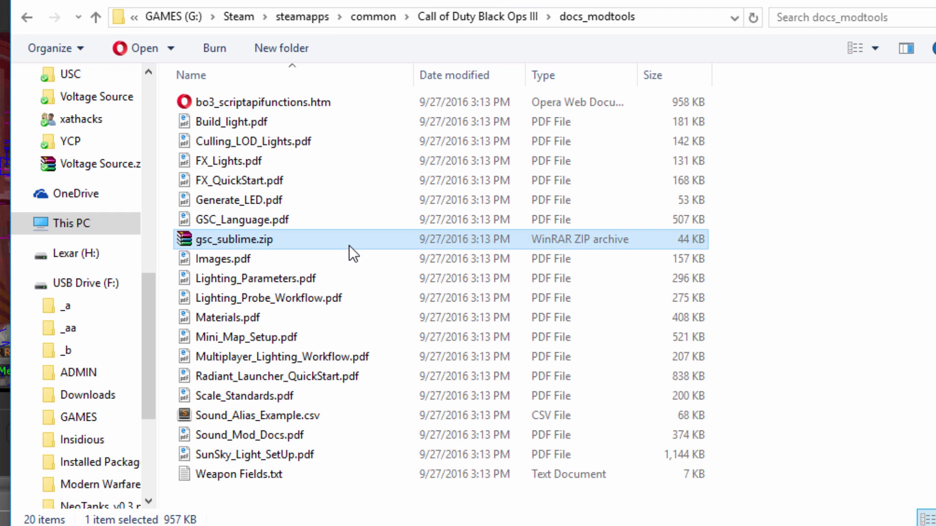
double_click(182, 237)
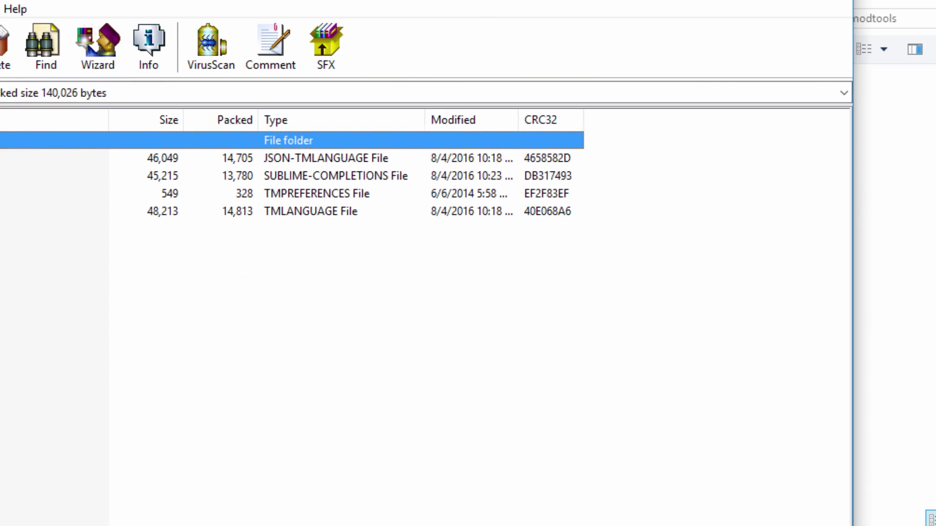
left_click(537, 314)
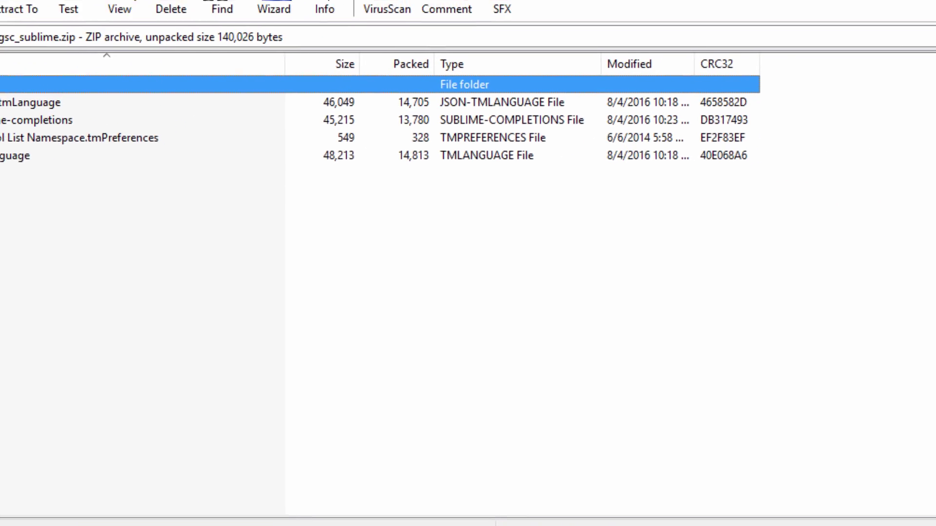
left_click_drag(571, 1, 819, 108)
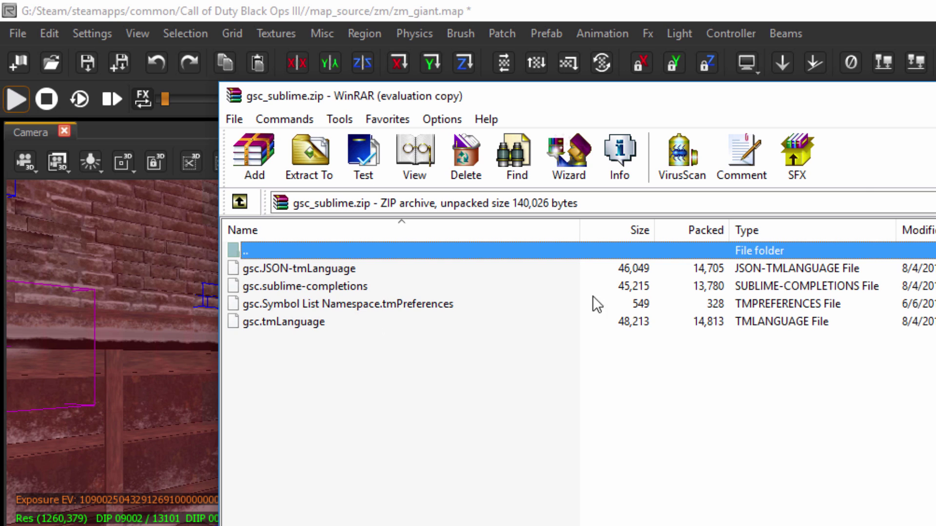
key("alt+F4")
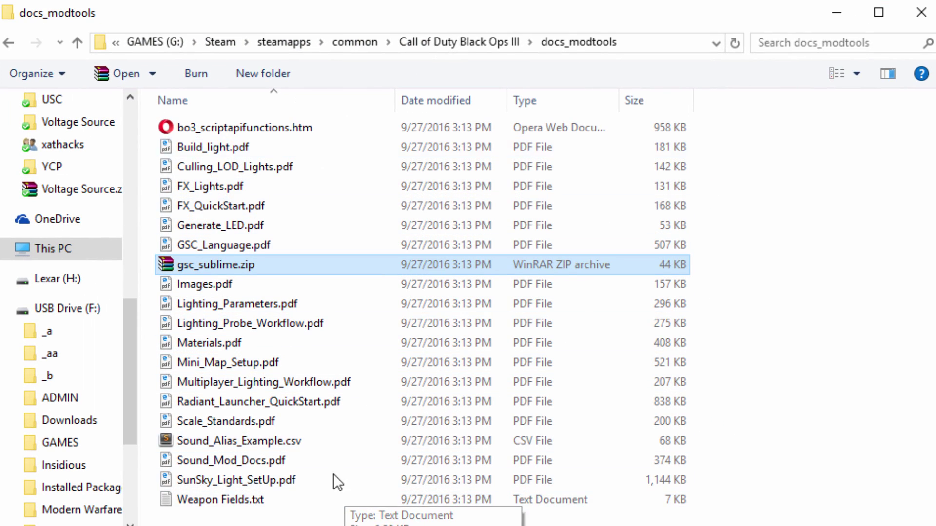
- Open GSC_Language.pdf and skim the sections from Keywords through Preprocessor, dismissing the browser's default-app prompt
left_click(348, 139)
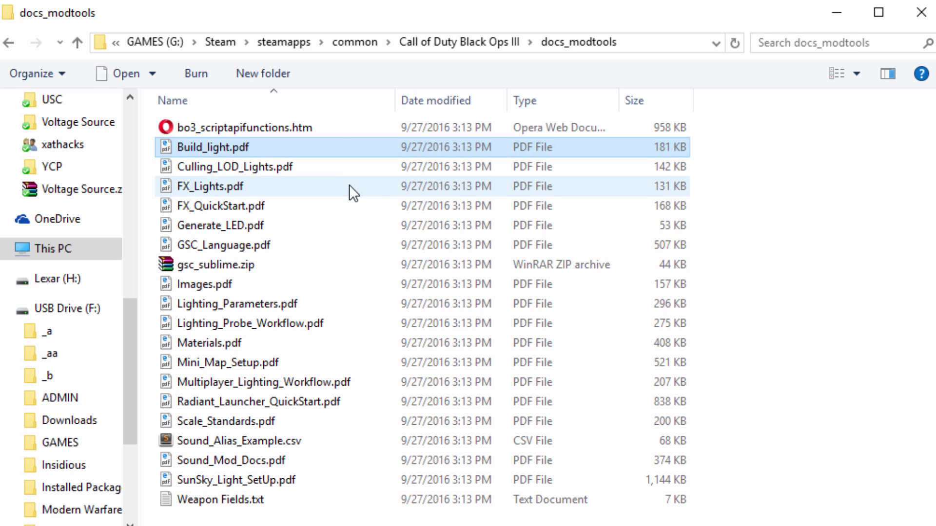
double_click(262, 247)
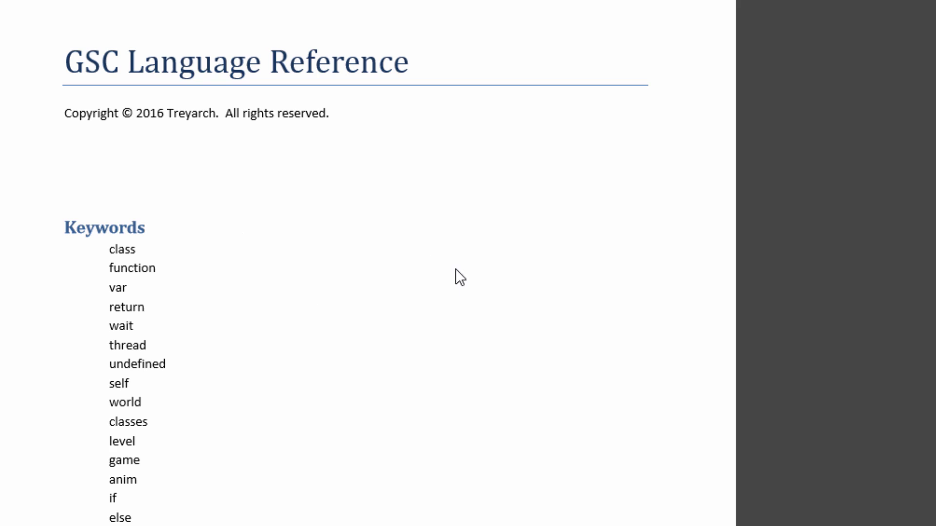
scroll(353, 225, "down", 8)
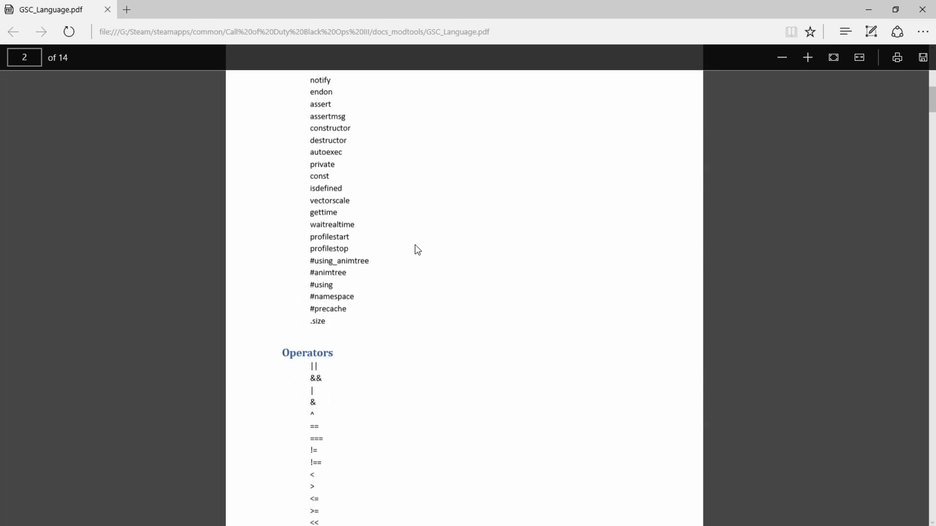
scroll(313, 263, "up", 8)
scroll(415, 248, "down", 20)
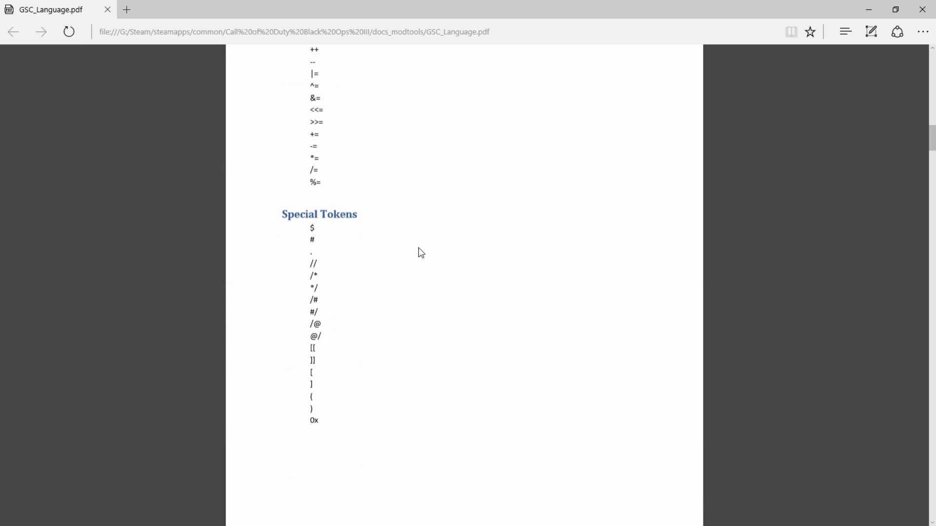
scroll(421, 253, "down", 2)
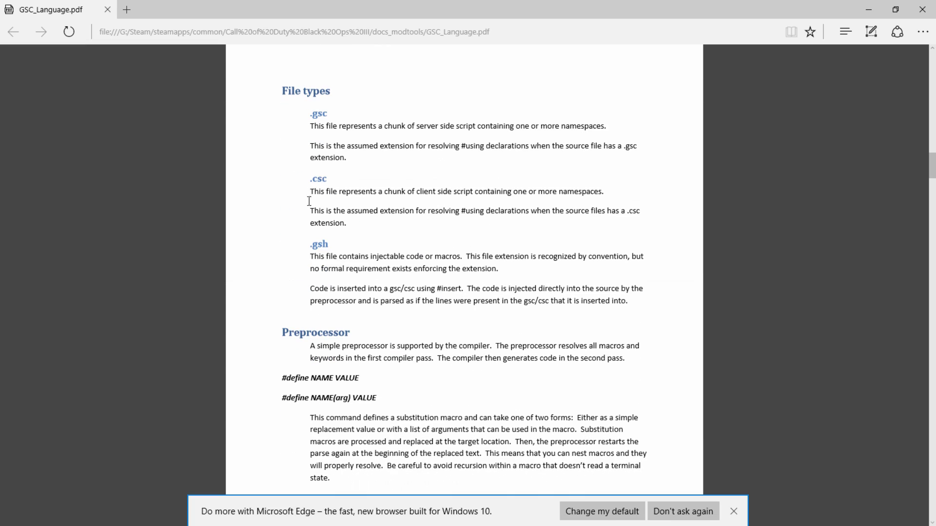
scroll(436, 255, "down", 8)
scroll(364, 226, "up", 4)
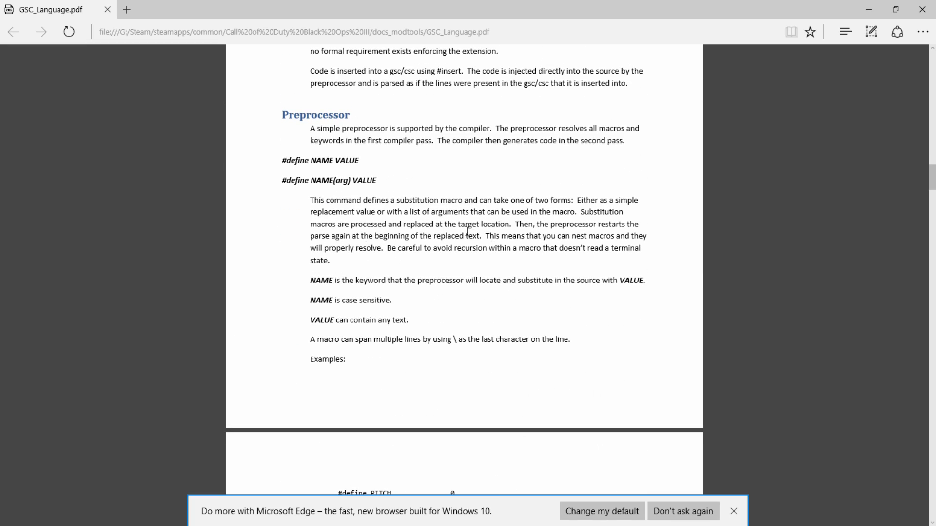
scroll(468, 239, "down", 7)
scroll(529, 192, "up", 15)
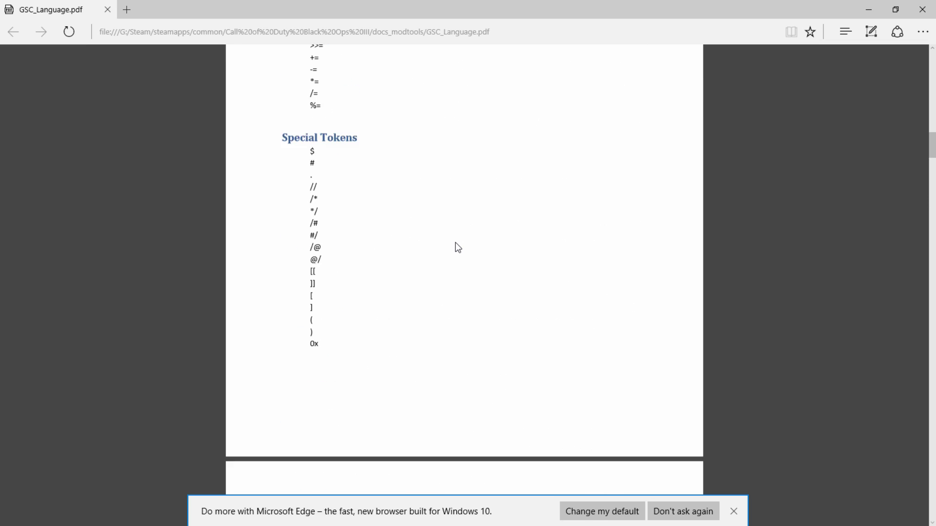
scroll(457, 248, "up", 15)
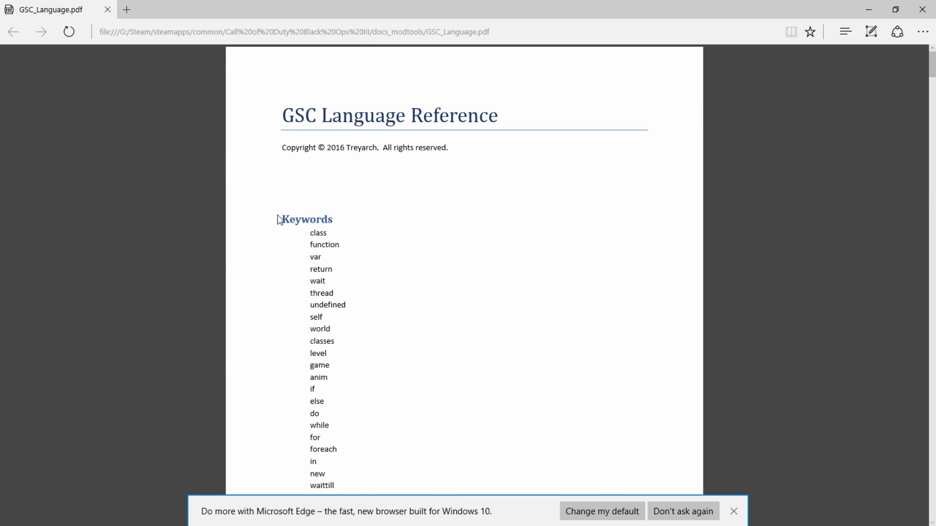
left_click(734, 511)
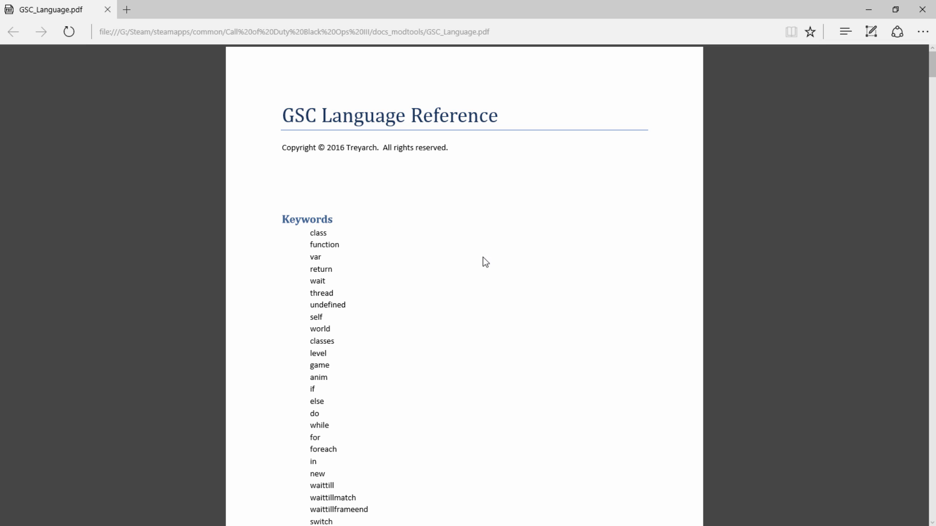
- Read through the rest of the GSC Language Reference to its last page and close the document
scroll(409, 218, "down", 20)
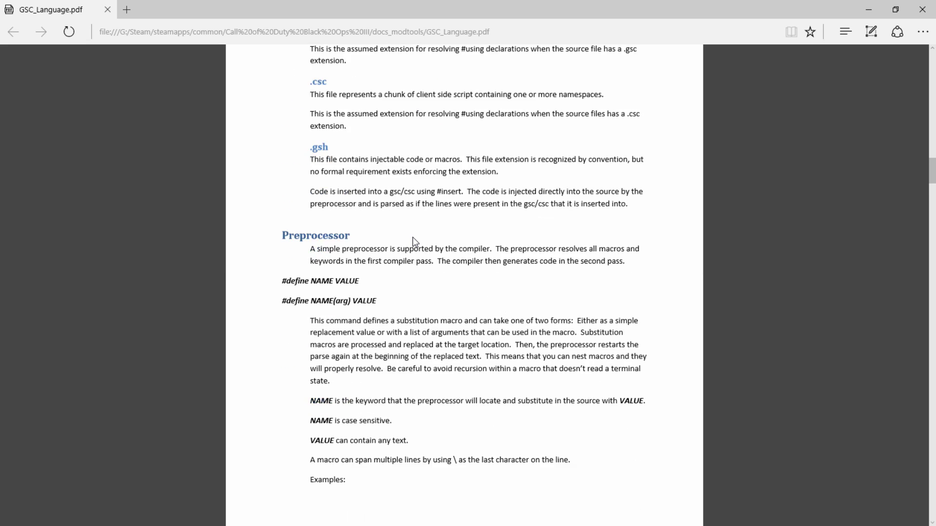
scroll(412, 238, "down", 18)
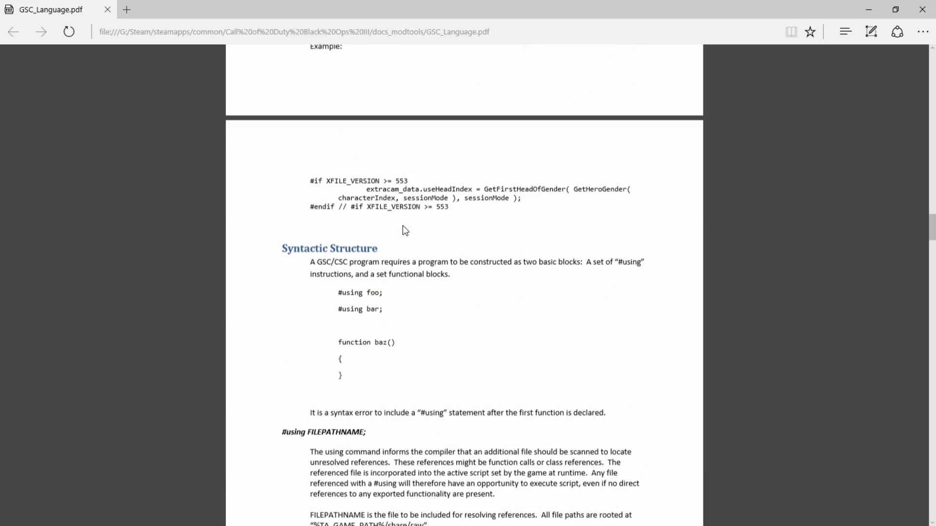
scroll(488, 183, "down", 3)
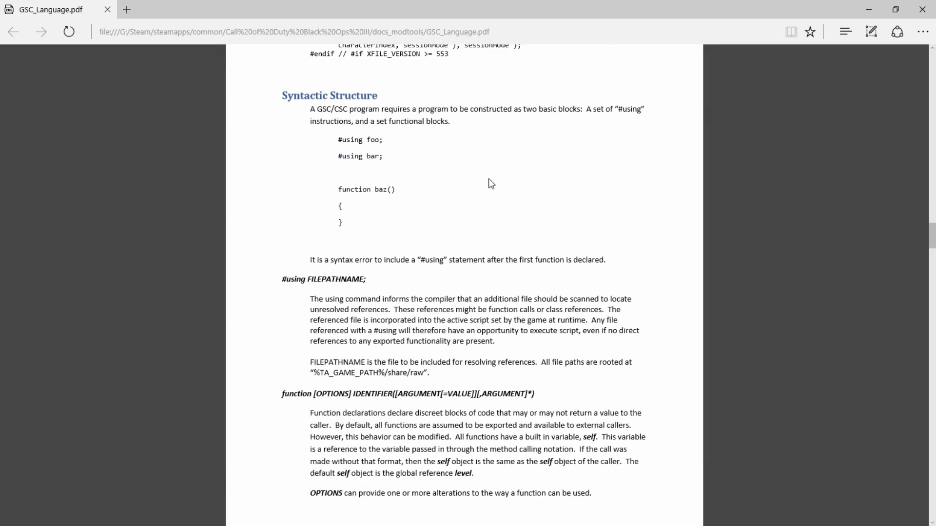
scroll(560, 228, "down", 20)
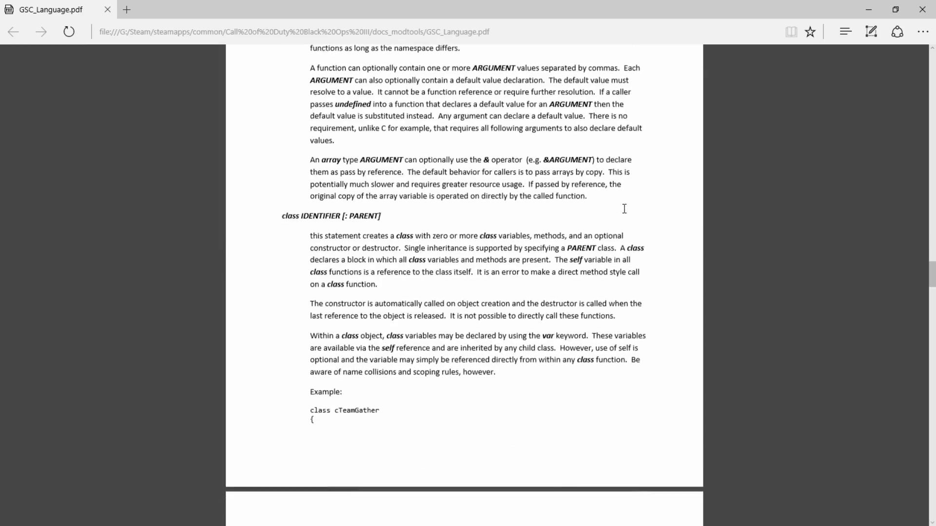
scroll(618, 209, "down", 20)
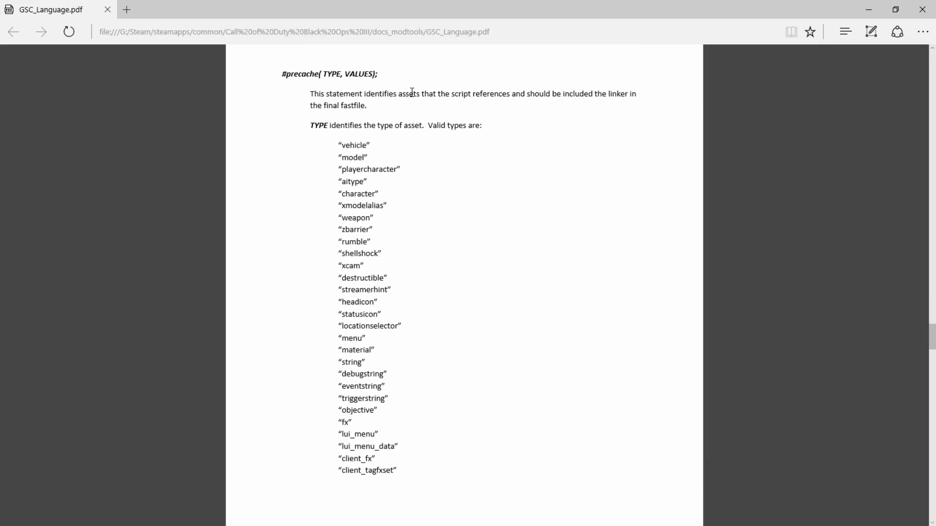
scroll(492, 146, "down", 20)
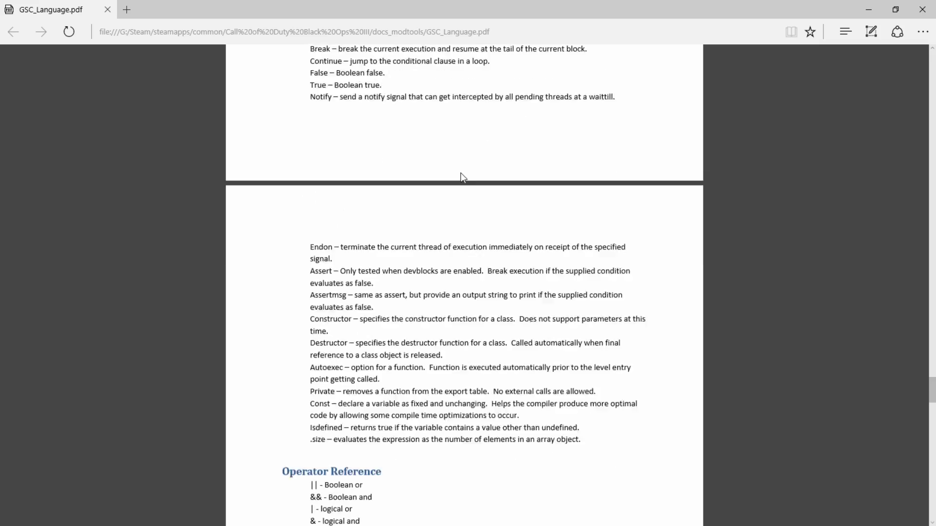
scroll(478, 178, "down", 20)
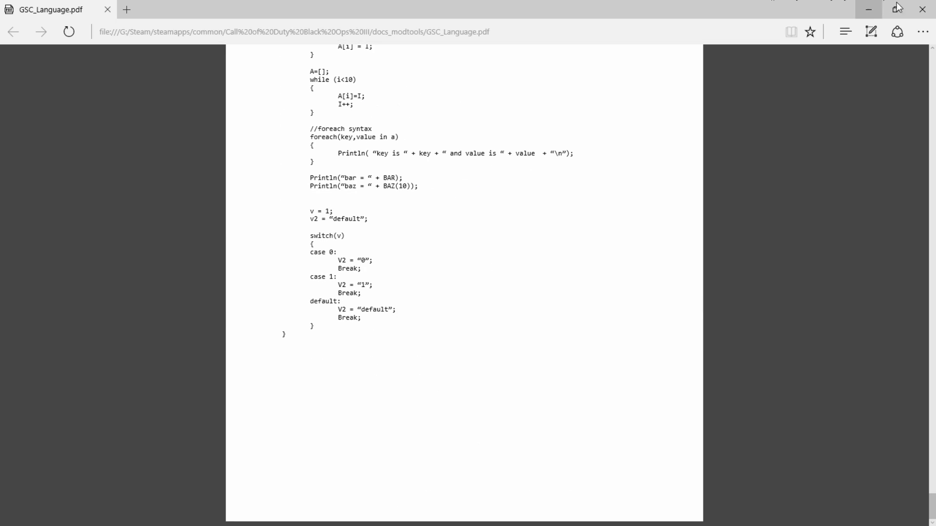
left_click(922, 10)
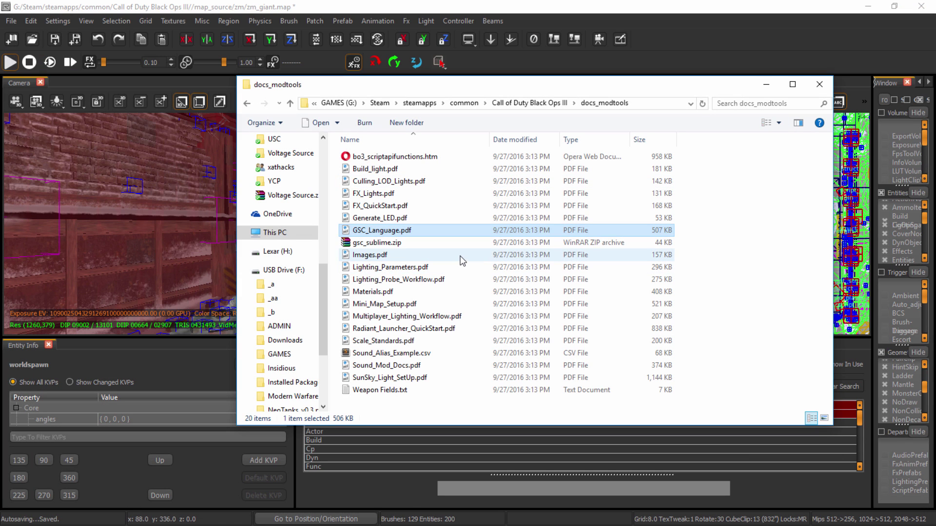
- Open Images.pdf, review the image compression and image properties notes, and close it
double_click(462, 256)
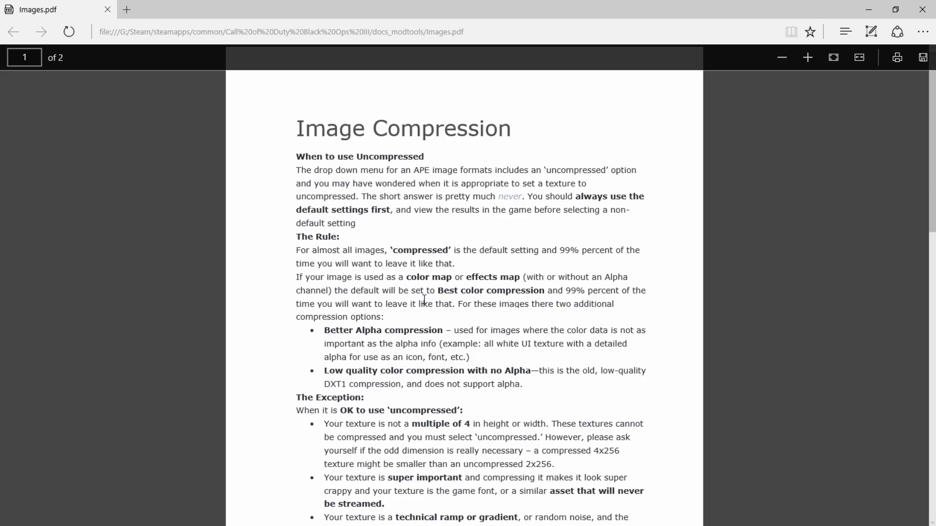
scroll(426, 301, "down", 15)
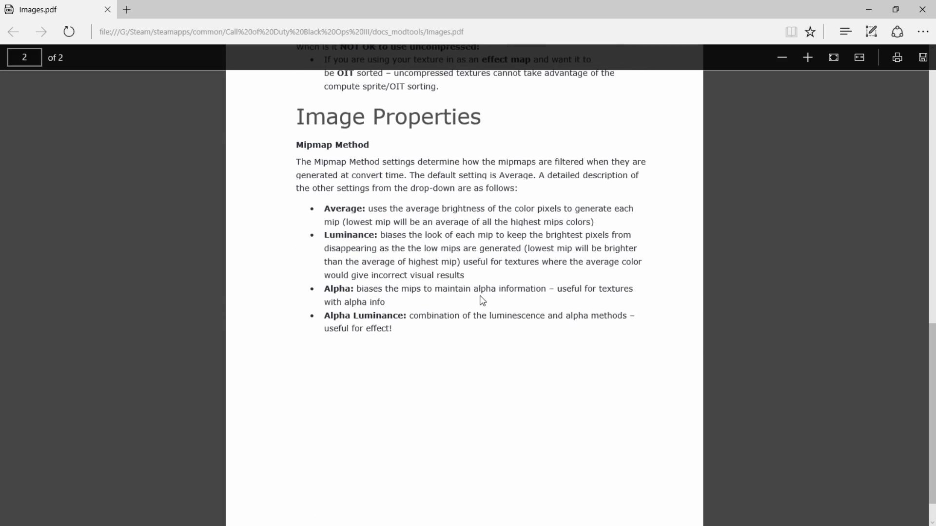
left_click(922, 10)
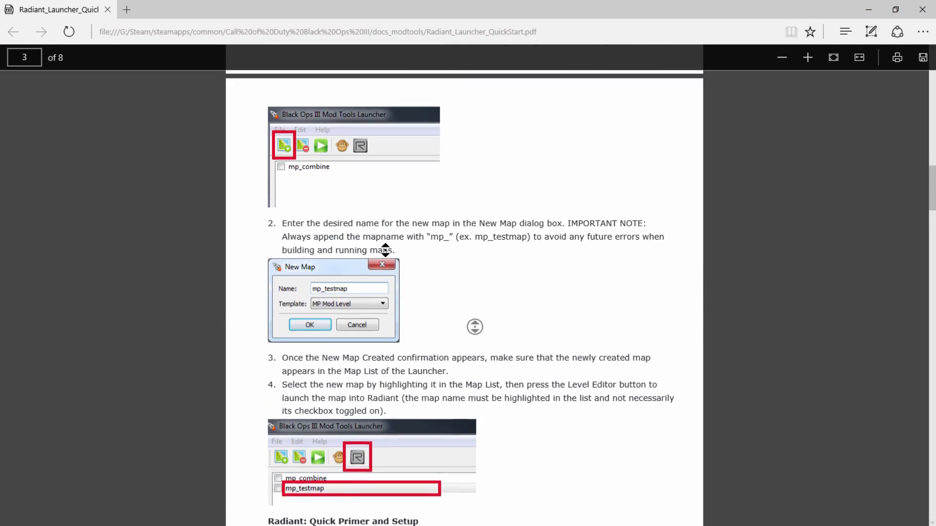
- Review Radiant_Launcher_QuickStart.pdf through its last page, then close it and minimize the docs_modtools folder
middle_click(640, 342)
scroll(434, 255, "up", 5)
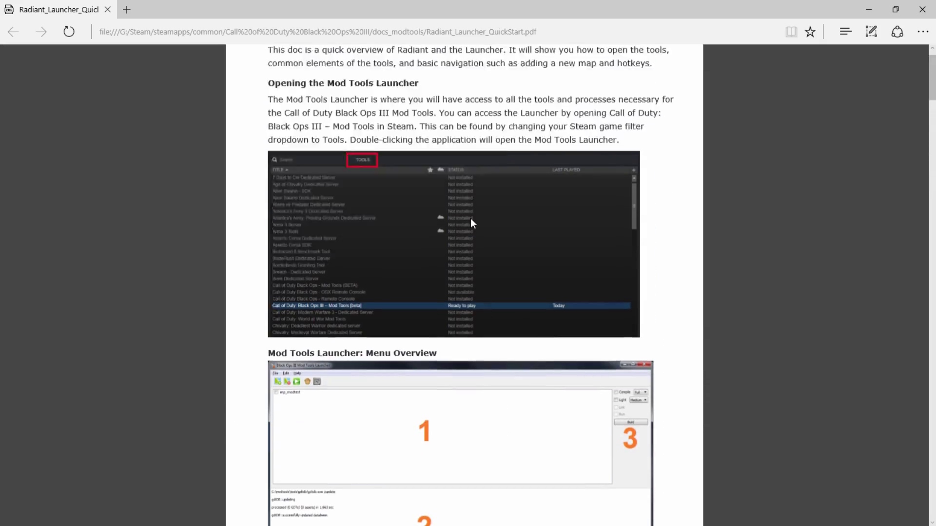
scroll(463, 219, "down", 20)
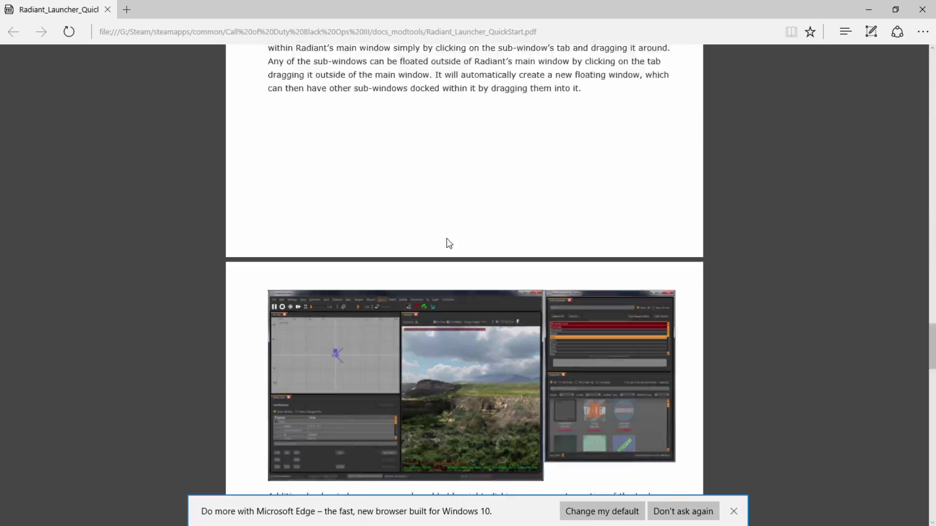
scroll(447, 240, "down", 10)
left_click(733, 511)
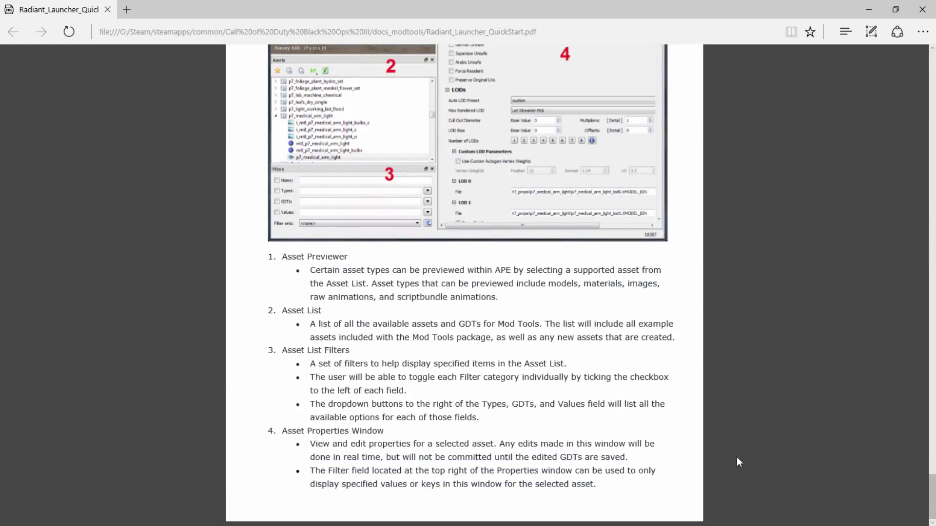
left_click(922, 9)
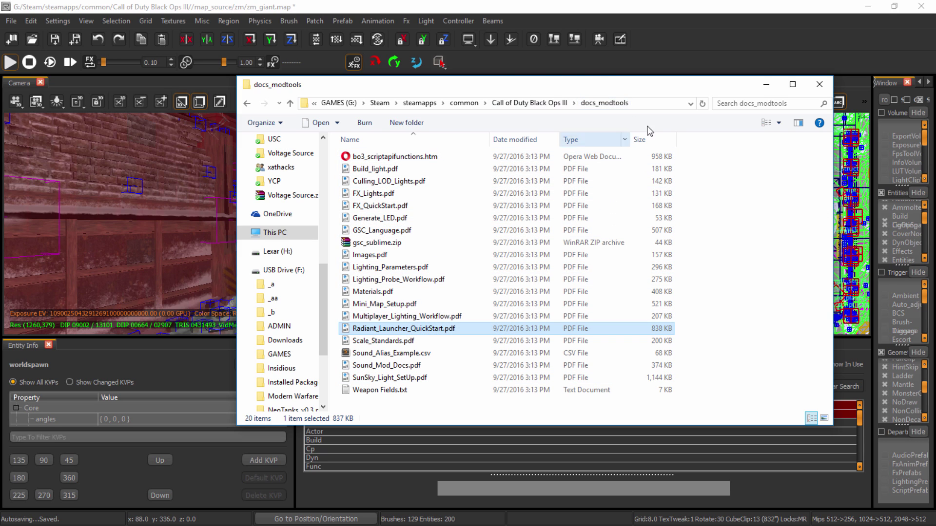
left_click(772, 86)
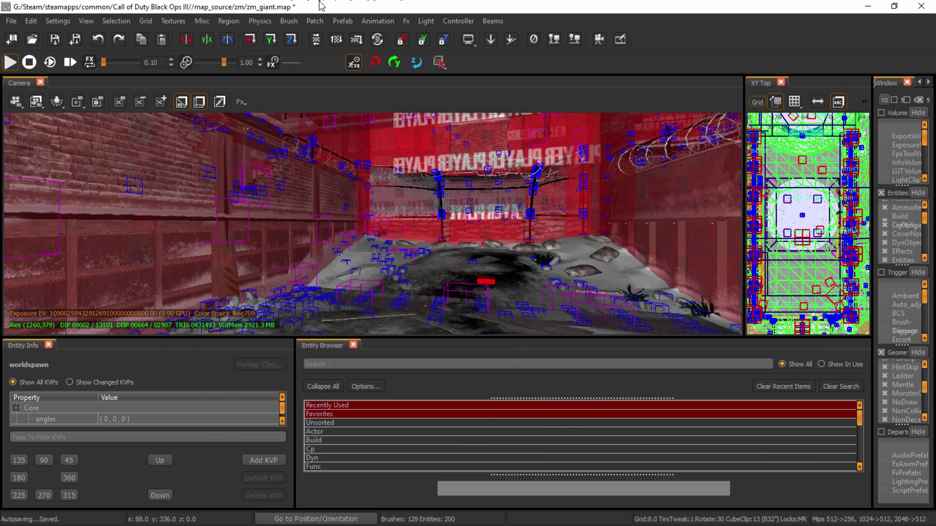
- Look around the map in the camera view and check the memory use of Radiant_modtools.exe in Task Manager
right_click_drag(387, 243, 133, 325)
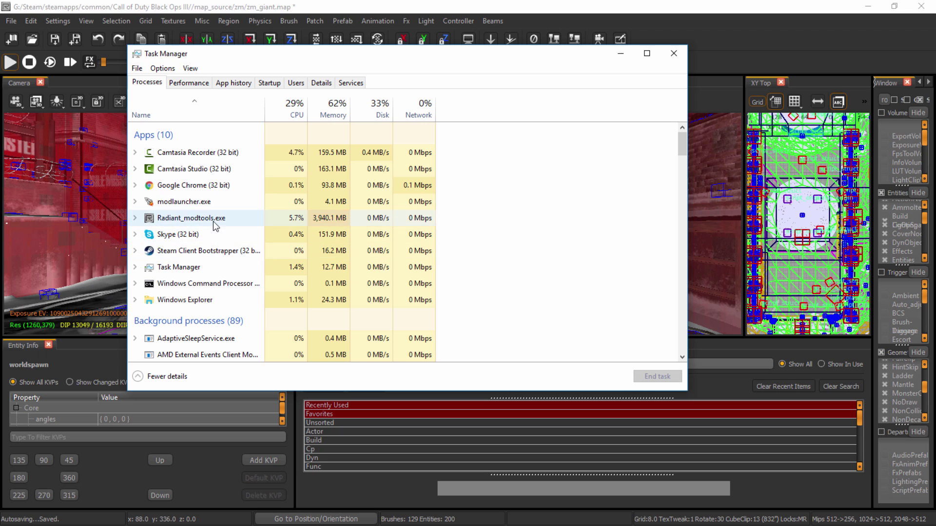
left_click(336, 222)
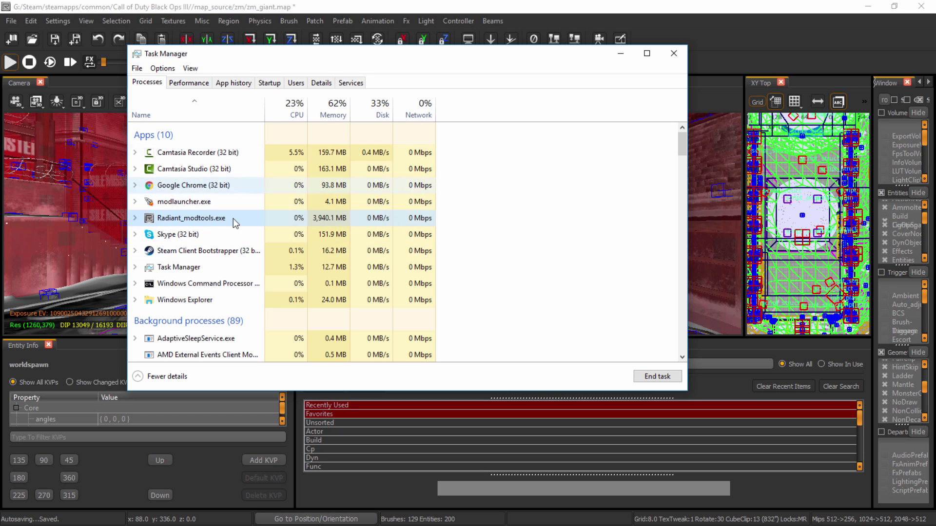
left_click(209, 87)
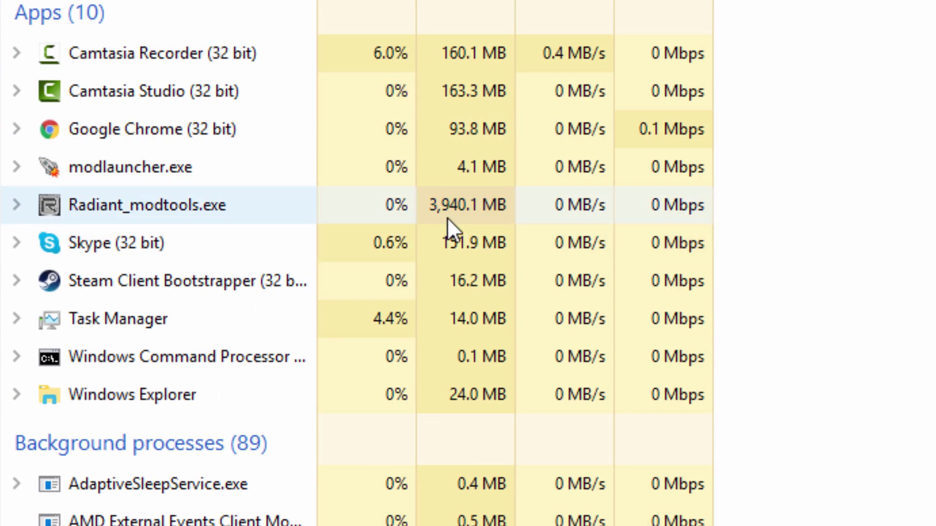
left_click(446, 218)
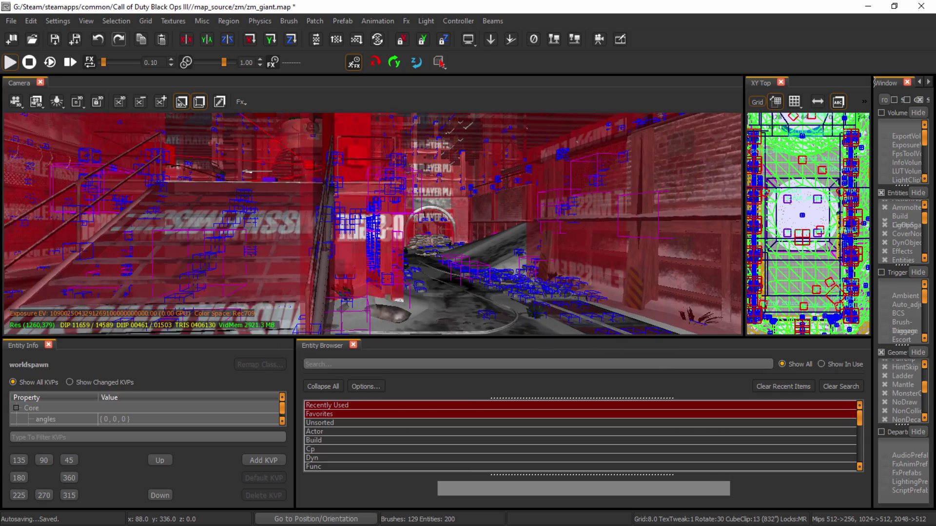
- Fly through the zm_giant map in the camera view and examine its walls, gate, interior and courtyard
right_click_drag(458, 249, 680, 164)
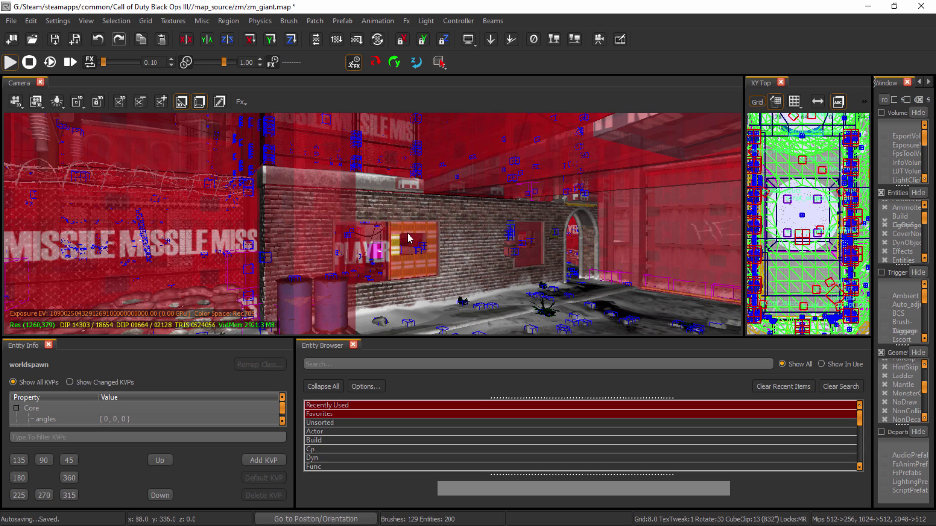
right_click_drag(407, 238, 467, 221)
key("Page_Up")
key("Page_Up")
key("Page_Up")
key("Page_Up")
key("Page_Down")
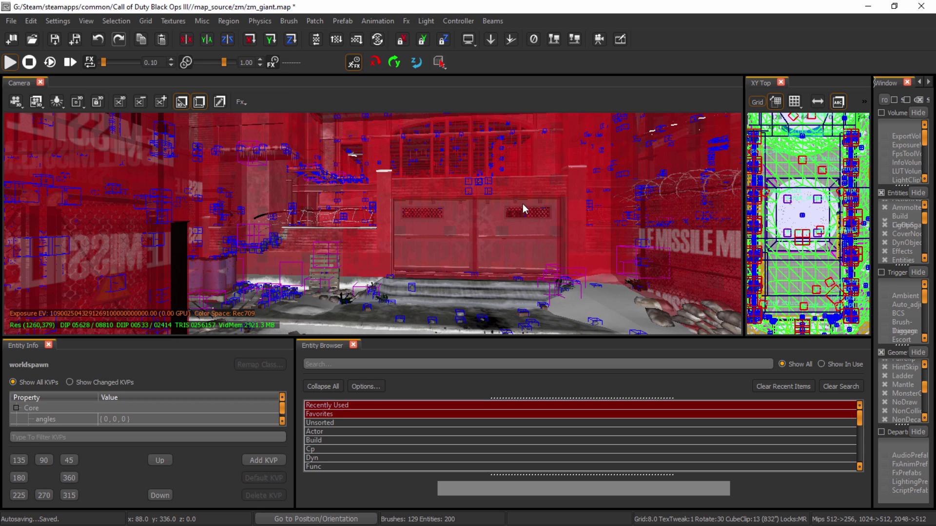
right_click_drag(372, 224, 429, 209)
key("w")
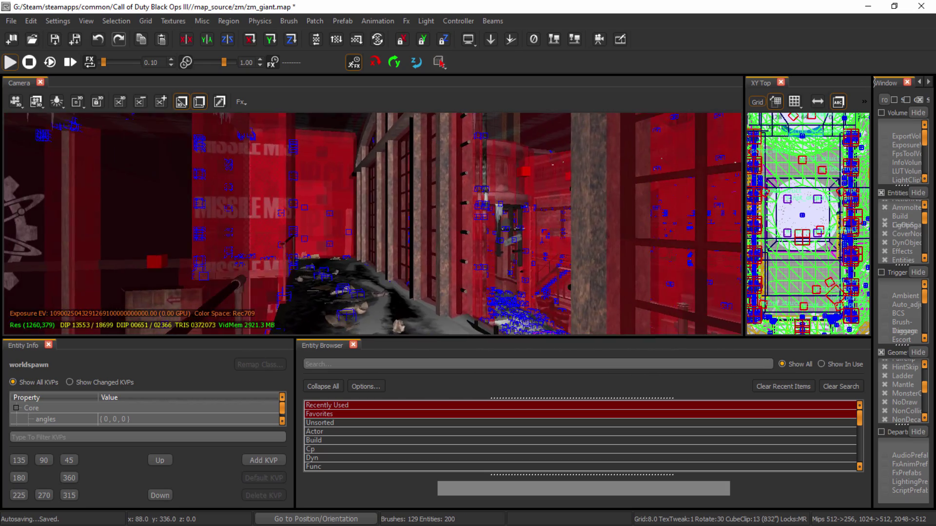
key("w")
right_click_drag(373, 223, 585, 222)
key("w")
right_click_drag(372, 224, 365, 245)
key("w")
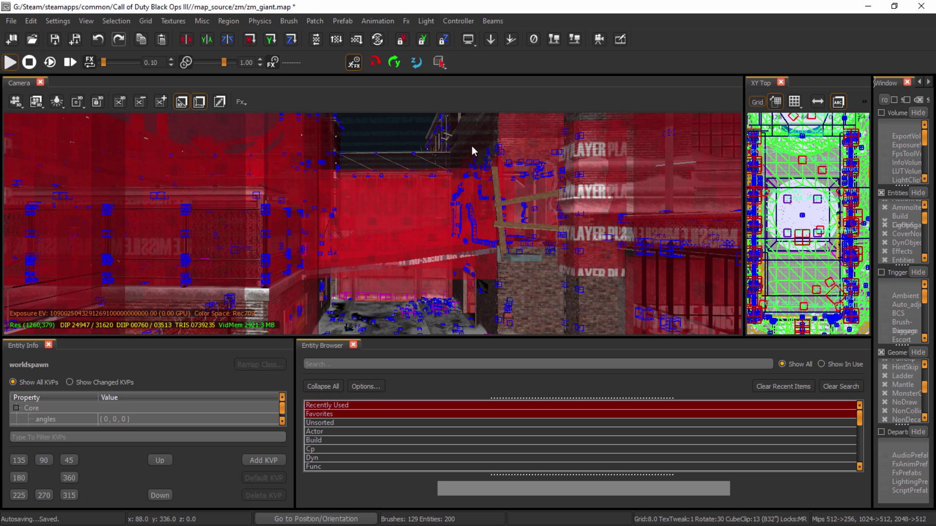
- Widen the Filter Window and toggle the Volumes filter on and back off to compare the camera view
left_click_drag(872, 83, 790, 83)
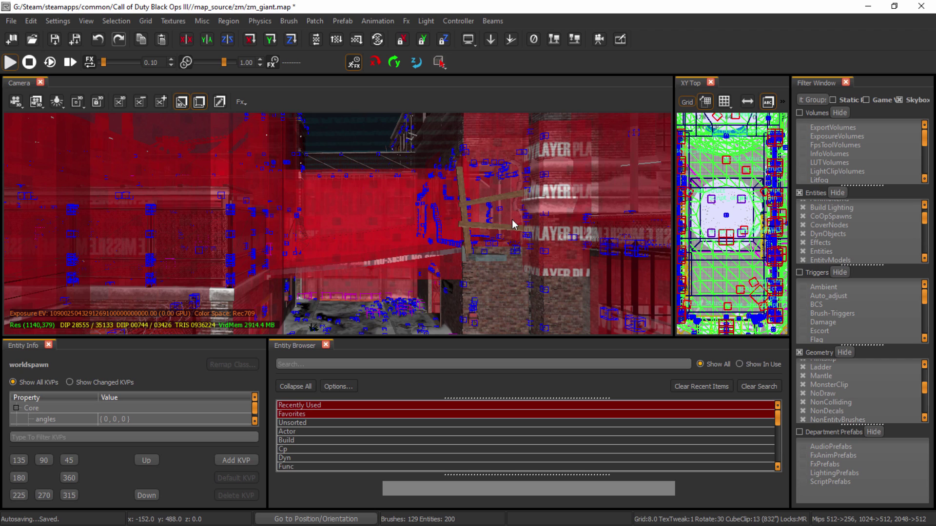
left_click(800, 137)
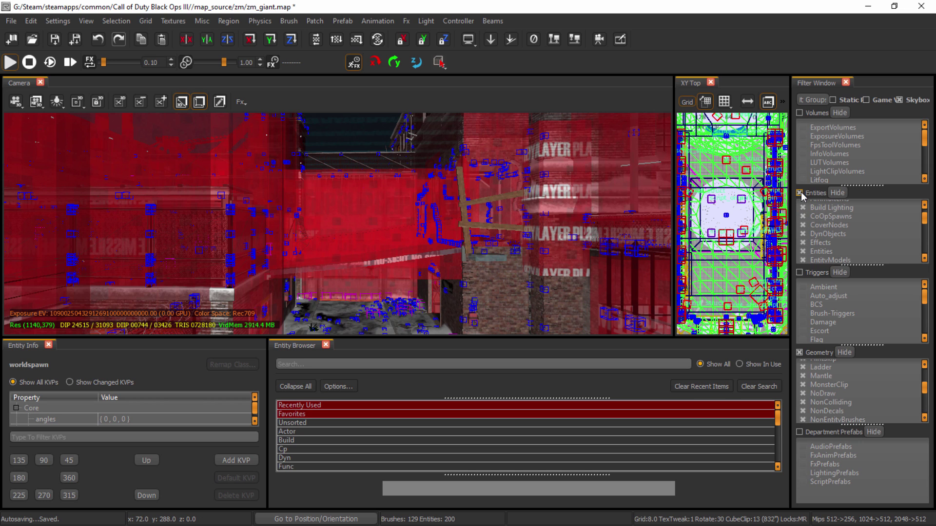
left_click(812, 296)
right_click(426, 244)
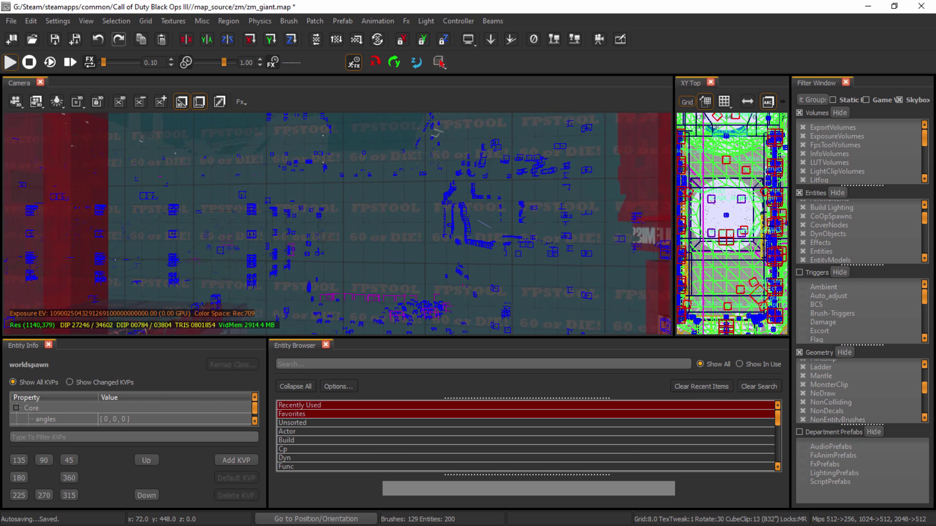
right_click_drag(337, 224, 515, 252)
left_click(800, 113)
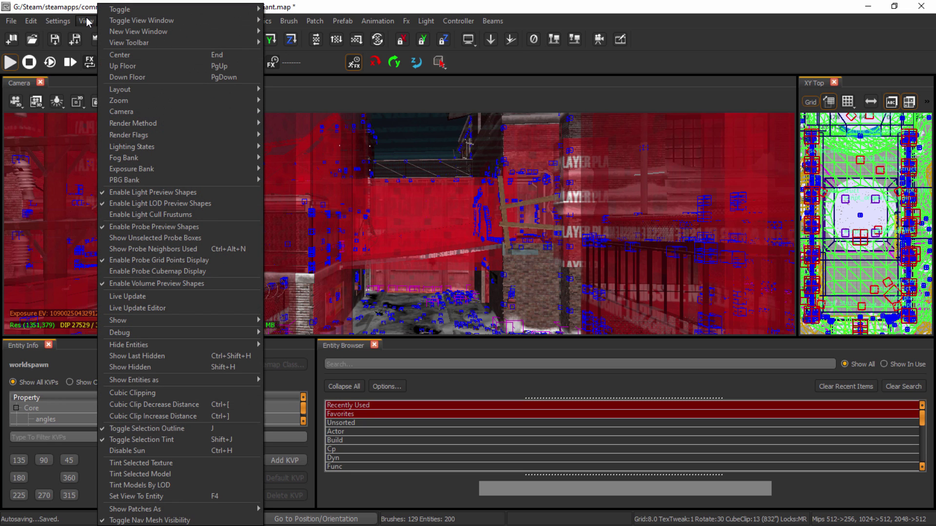
- Check the view's Layout options, close them, and widen the XY Top view beside the Camera view
left_click(86, 21)
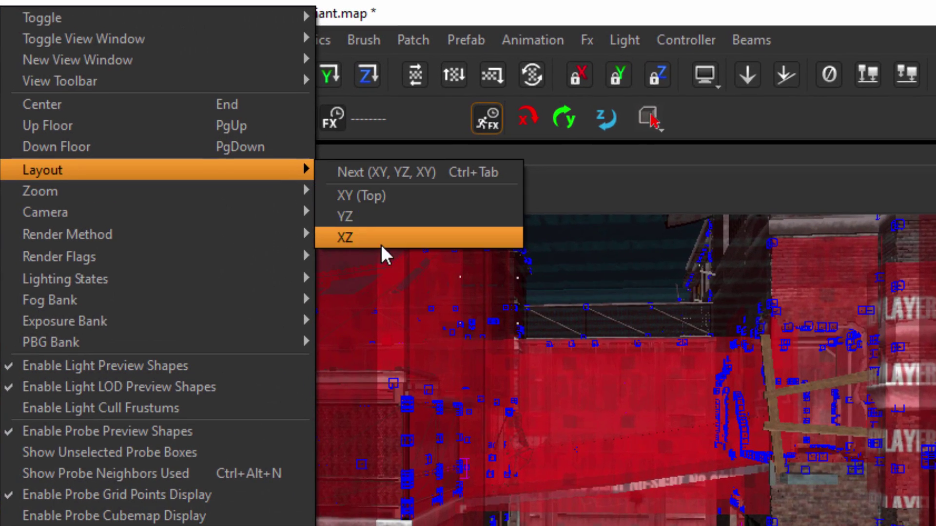
key("Escape")
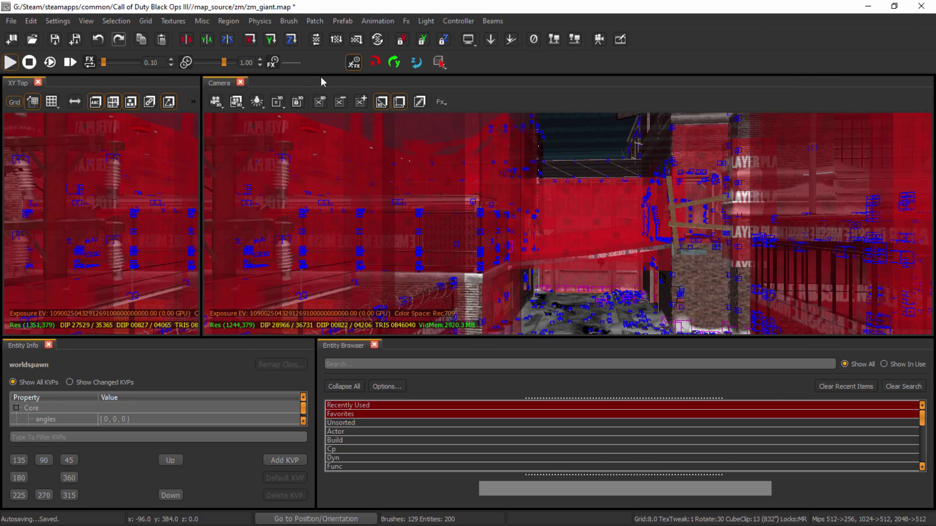
left_click_drag(331, 95, 667, 127)
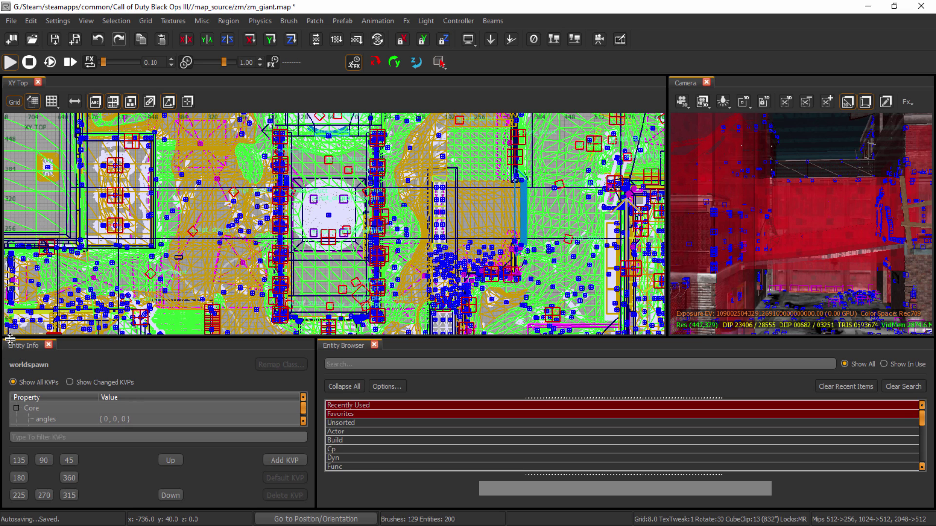
- Dock the Entity Browser and Entity Info side by side below the views, Entity Browser first, and reduce their height
left_click_drag(10, 339, 10, 343)
left_click_drag(90, 348, 682, 364)
left_click_drag(493, 369, 551, 368)
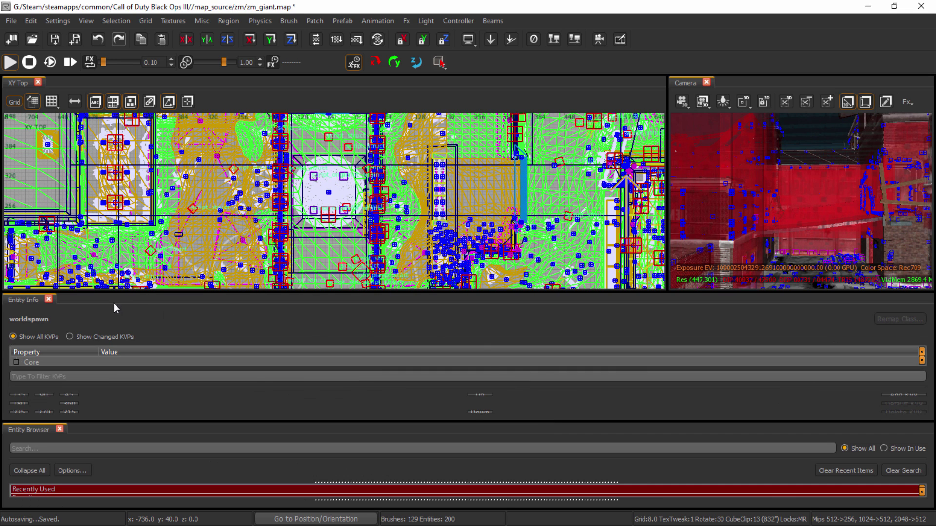
left_click_drag(115, 292, 115, 332)
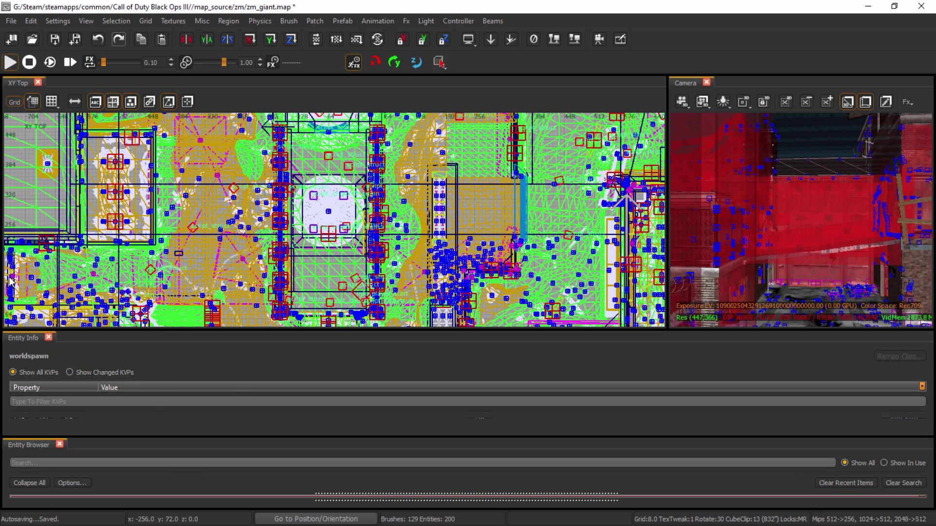
left_click_drag(37, 343, 780, 356)
left_click_drag(34, 446, 750, 410)
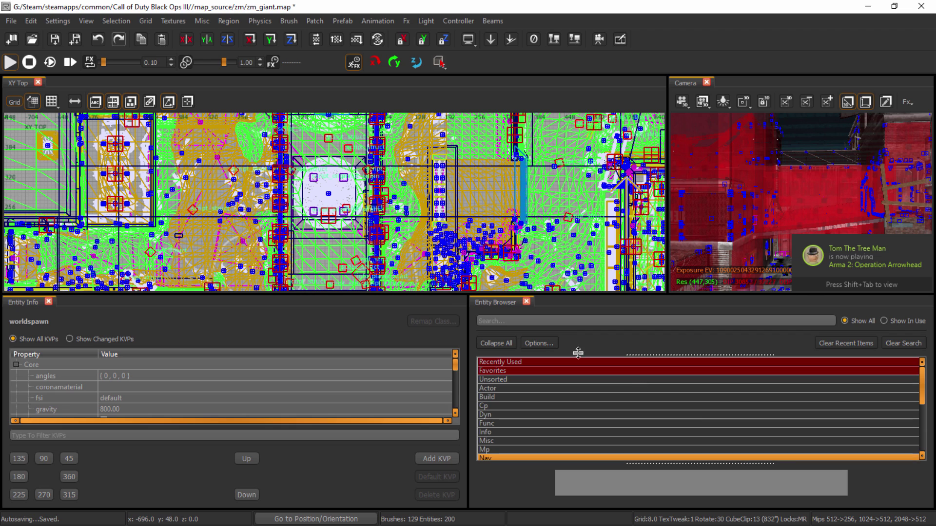
left_click_drag(19, 307, 600, 394)
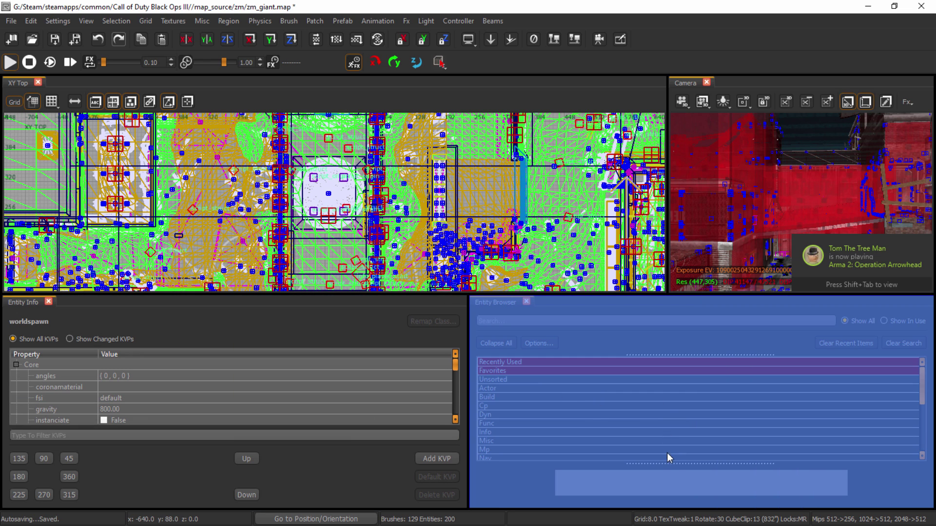
left_click_drag(668, 456, 676, 467)
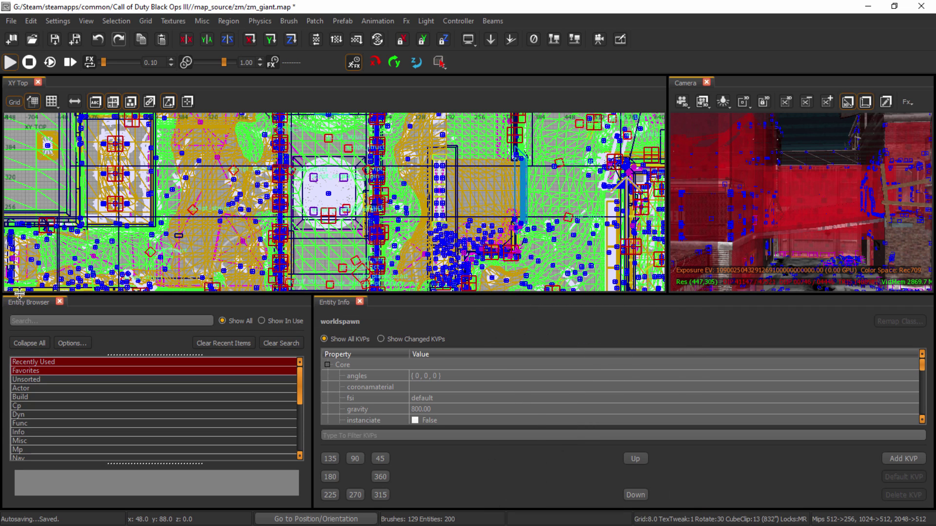
left_click_drag(19, 293, 19, 335)
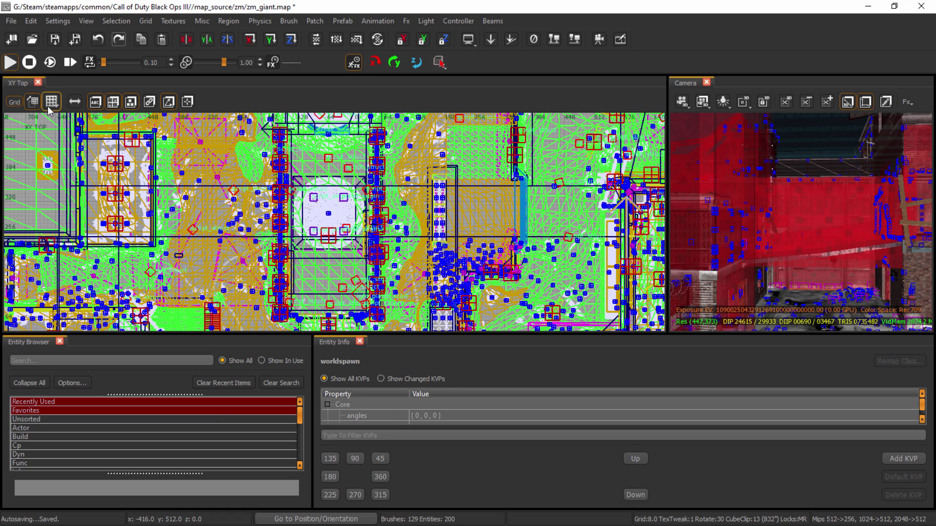
- Examine the map's geometry in the XY Top view, from close-up details to the full extent
right_click_drag(229, 231, 515, 302)
scroll(147, 219, "up", 1)
scroll(195, 230, "up", 10)
scroll(338, 251, "down", 10)
right_click_drag(438, 248, 291, 216)
scroll(486, 260, "up", 4)
scroll(357, 221, "down", 7)
right_click_drag(231, 190, 270, 205)
scroll(379, 236, "up", 3)
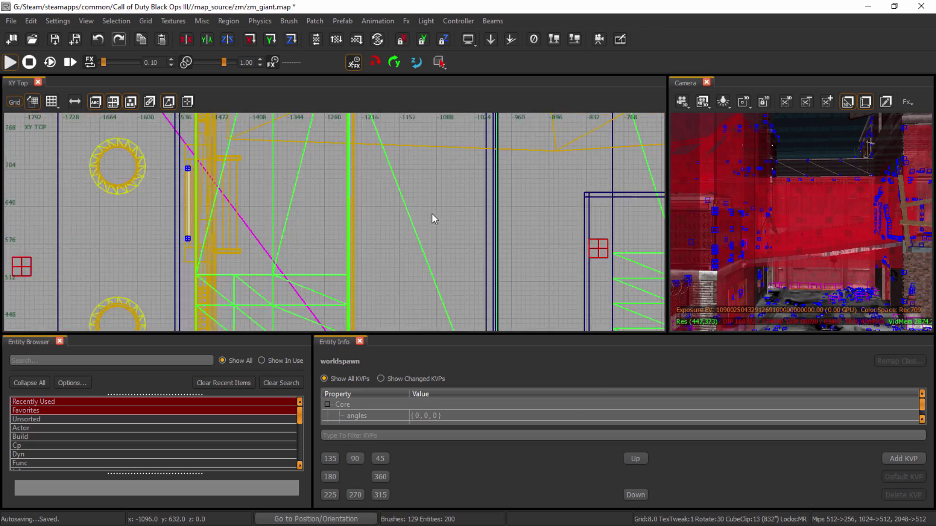
scroll(434, 219, "down", 6)
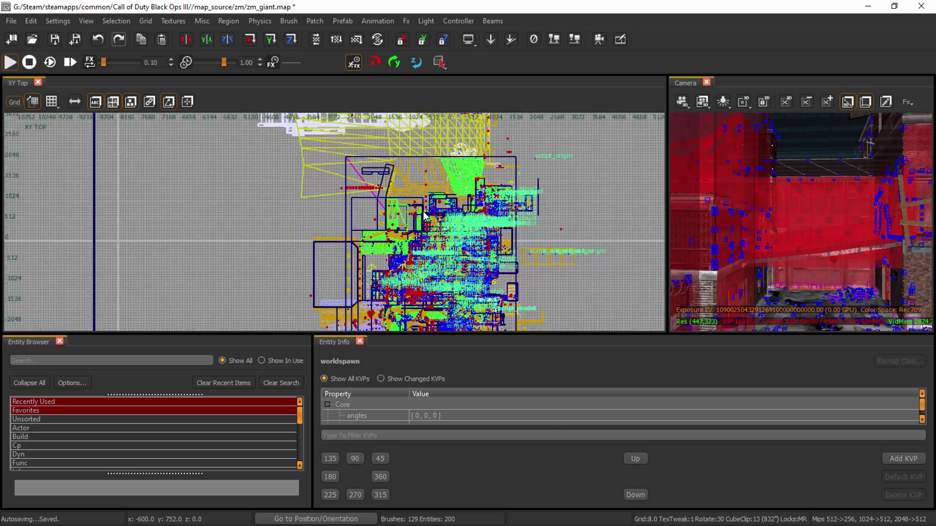
scroll(424, 214, "down", 6)
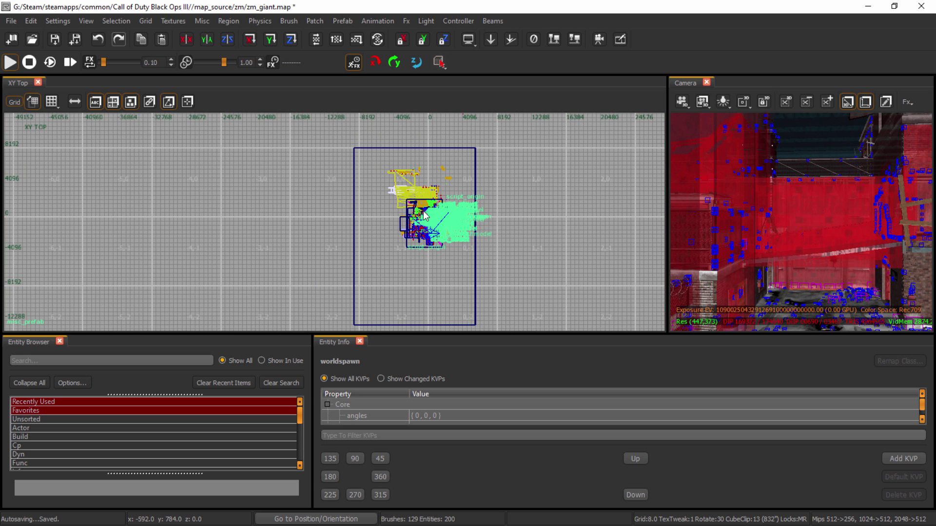
- Draw a brush about 176 by 216 units in an empty area of the XY Top view, move it and duplicate it
right_click_drag(297, 212, 364, 208)
scroll(426, 237, "up", 5)
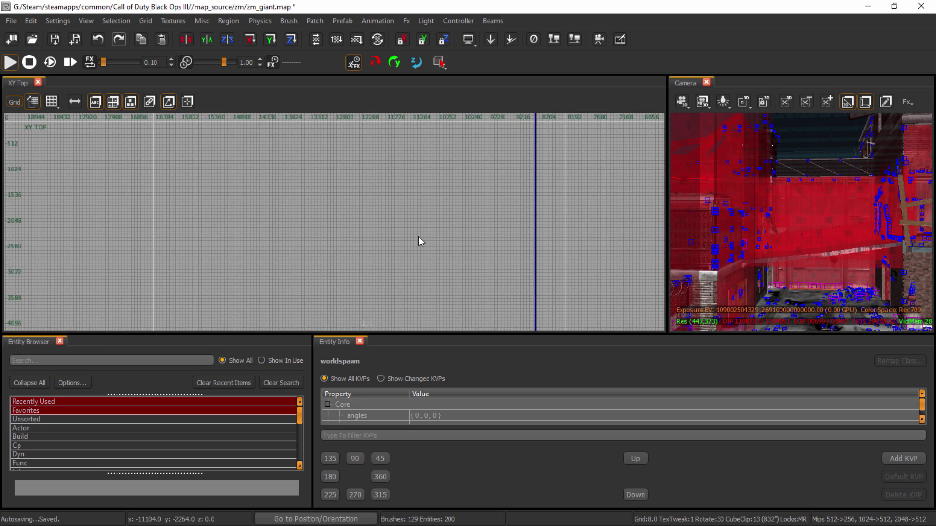
scroll(419, 236, "up", 4)
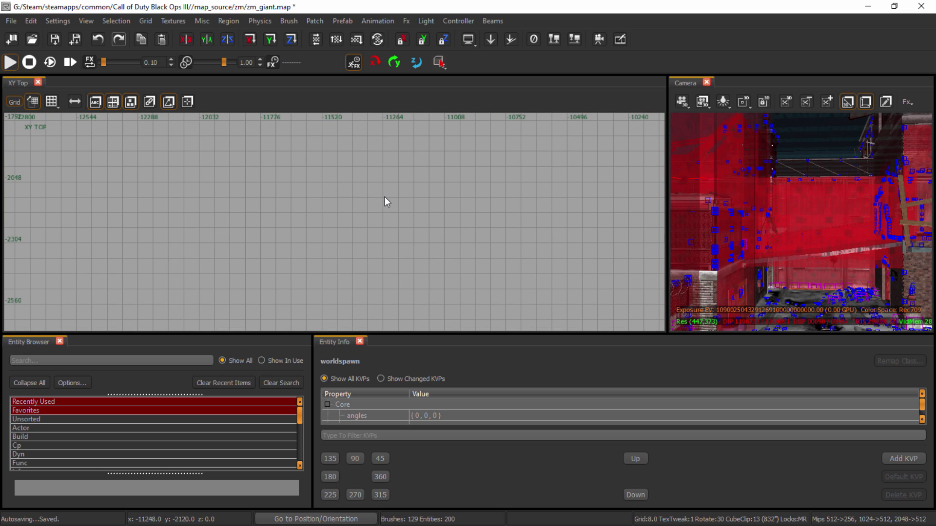
left_click_drag(379, 194, 420, 244)
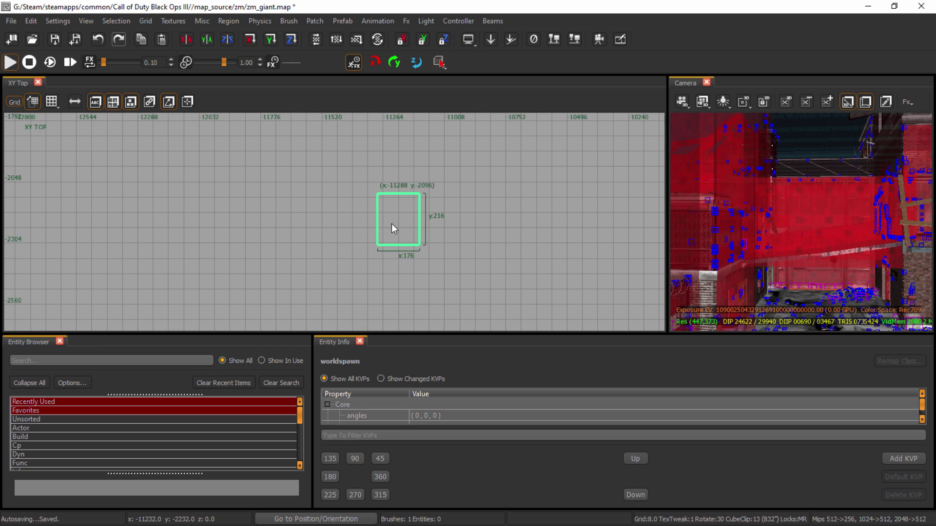
mouse_move(395, 221)
left_mouse_down()
mouse_move(440, 227)
mouse_move(347, 198)
mouse_move(485, 214)
mouse_move(416, 206)
left_mouse_up()
key("space")
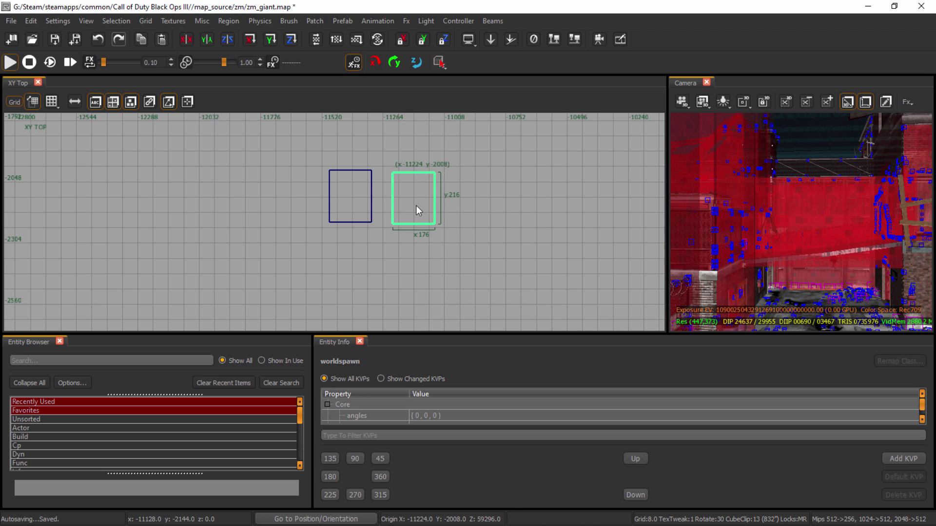
- Delete the duplicated brush and the original brush
key("Delete")
left_click(350, 197)
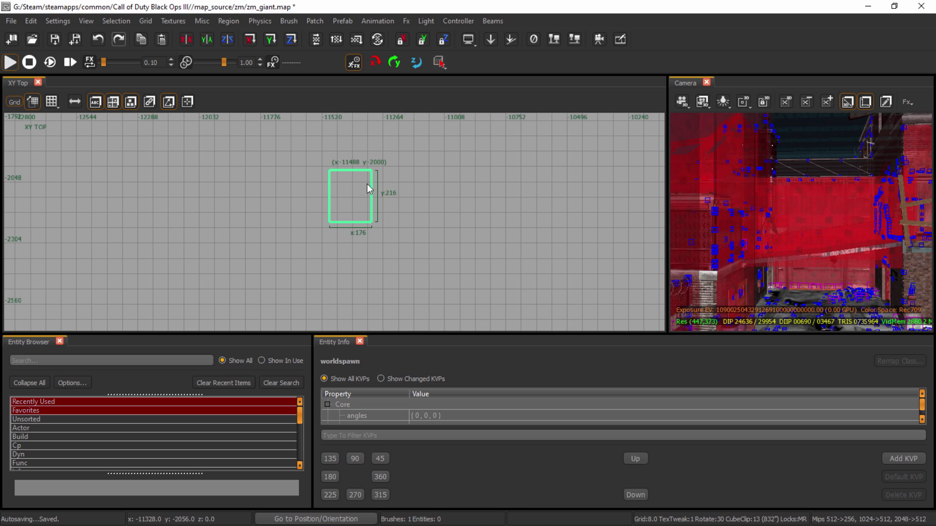
key("Delete")
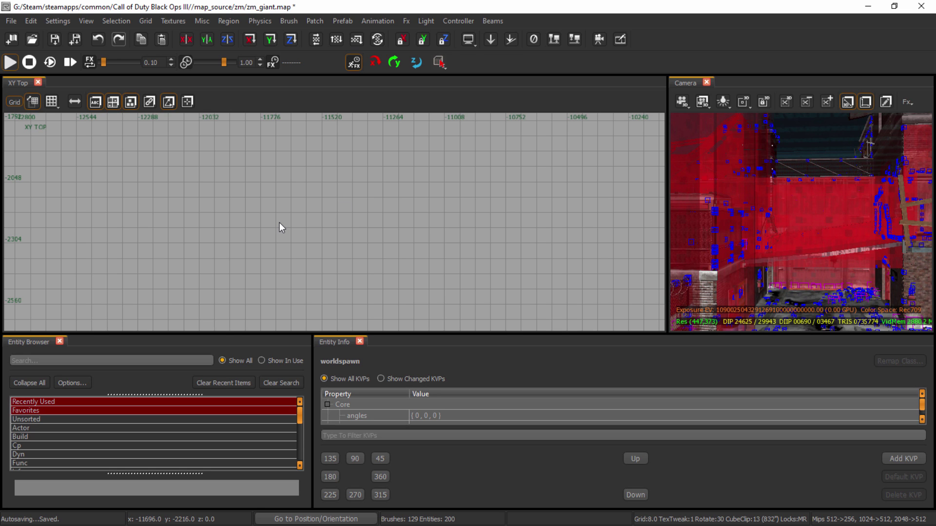
- Cycle the 2D view through XZ Front and YZ Side back to XY Top and examine the map's layout from above
key("ctrl+Tab")
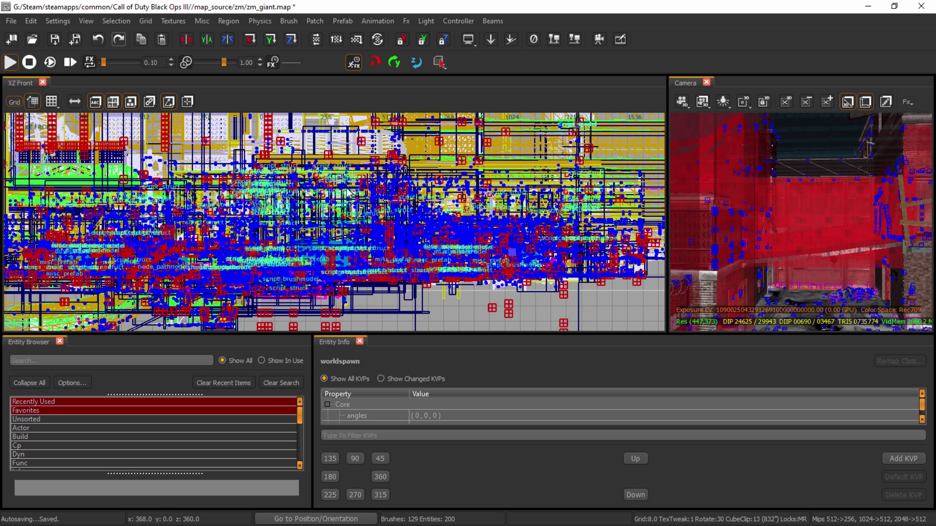
key("ctrl+Tab")
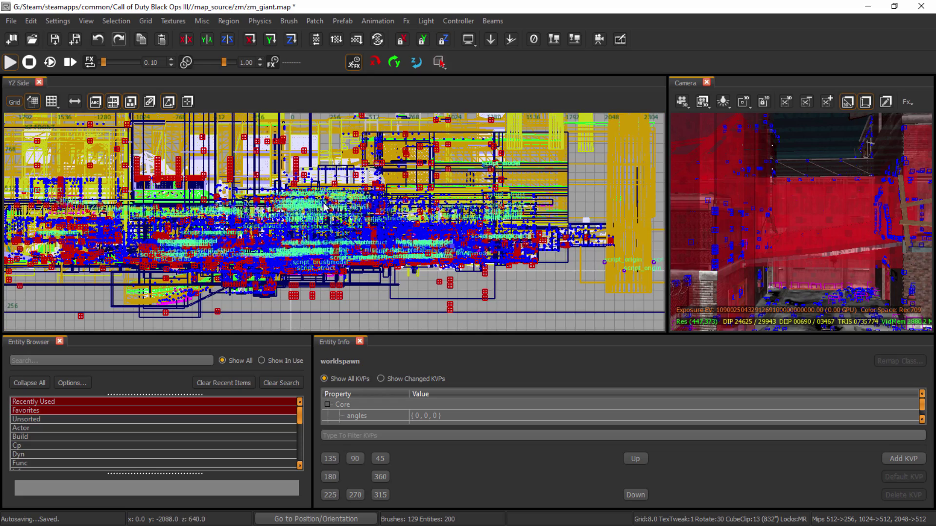
scroll(362, 232, "down", 2)
key("ctrl+Tab")
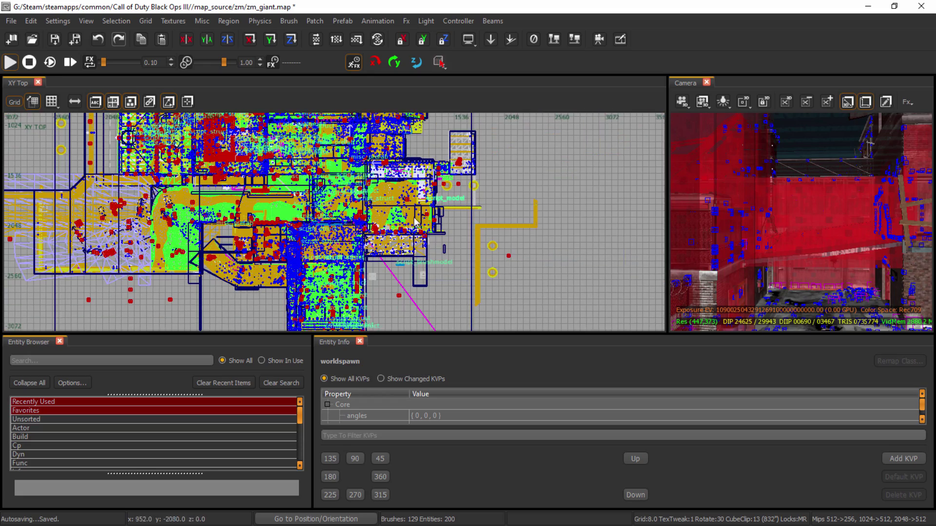
scroll(380, 212, "down", 4)
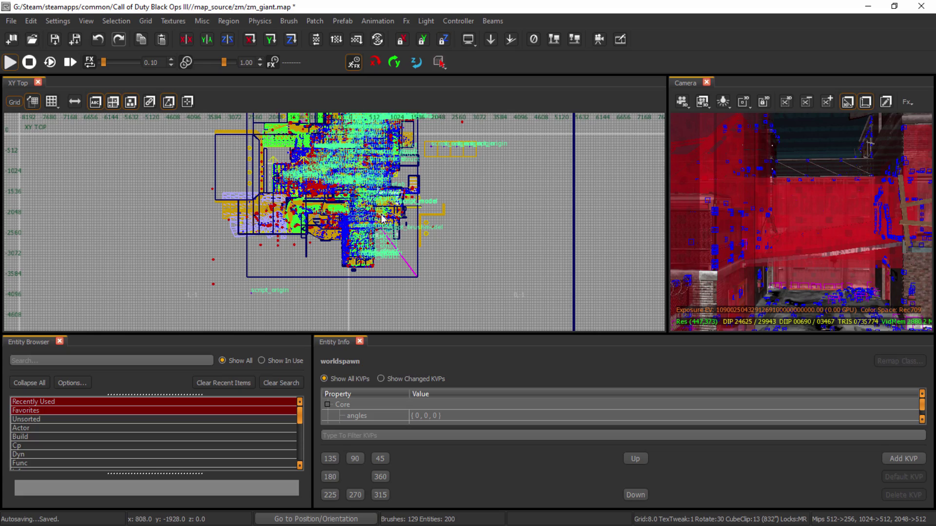
scroll(382, 219, "up", 4)
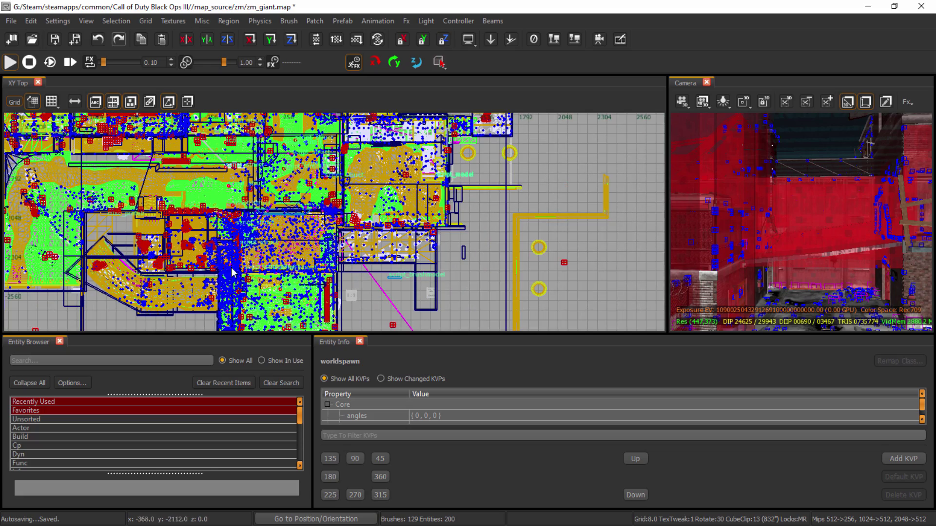
scroll(346, 275, "up", 2)
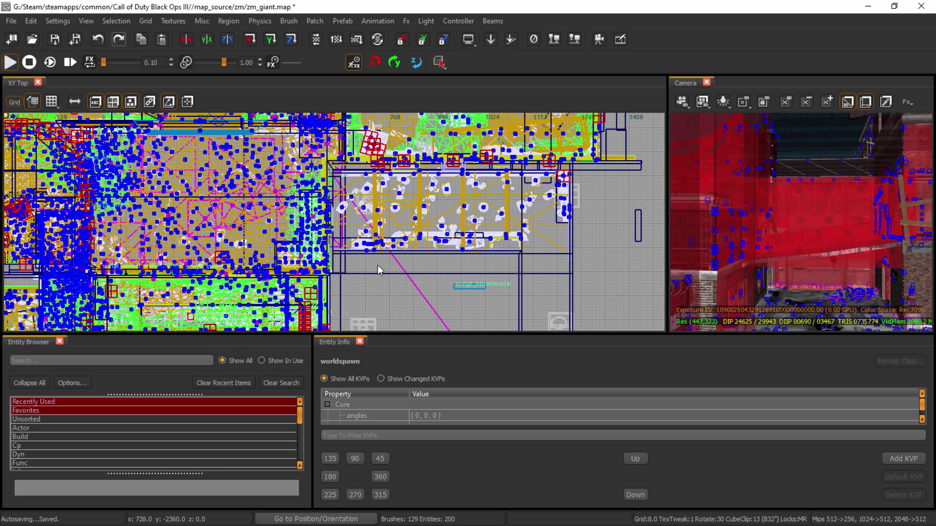
scroll(152, 223, "up", 5)
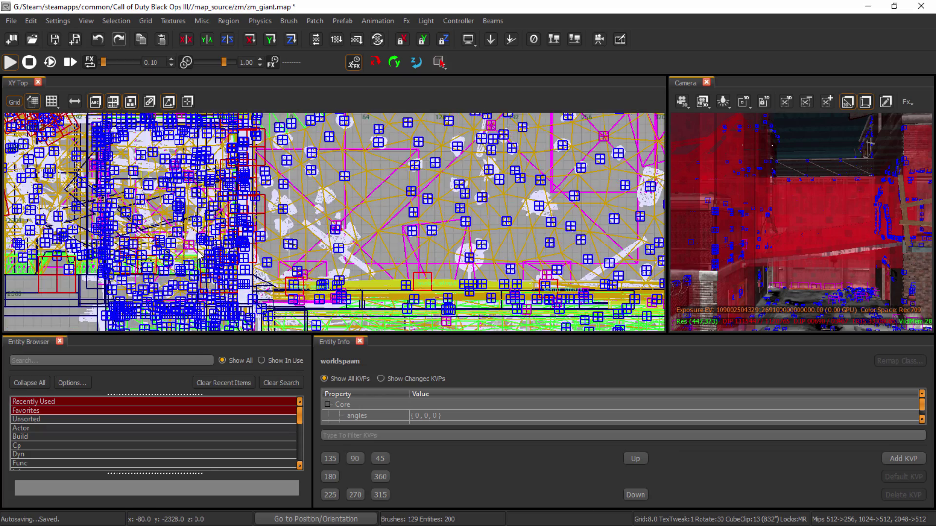
scroll(199, 255, "down", 10)
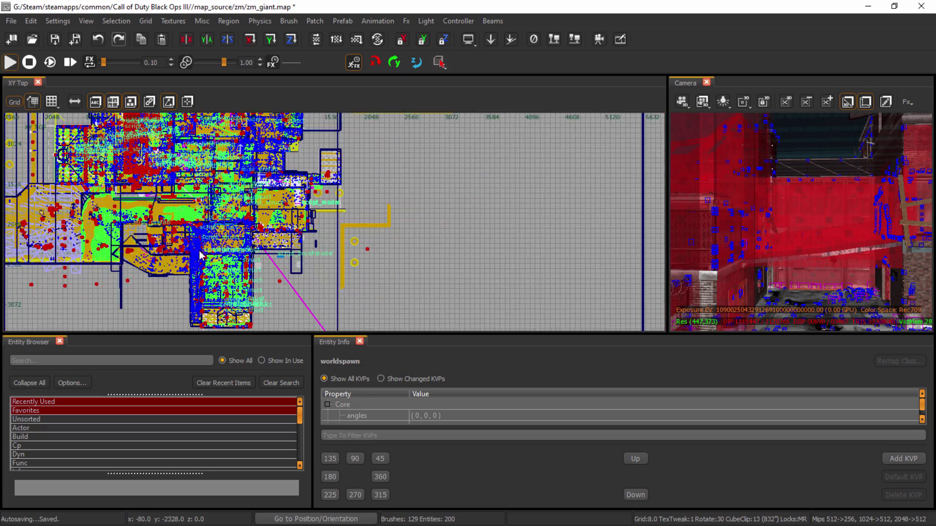
scroll(199, 255, "up", 4)
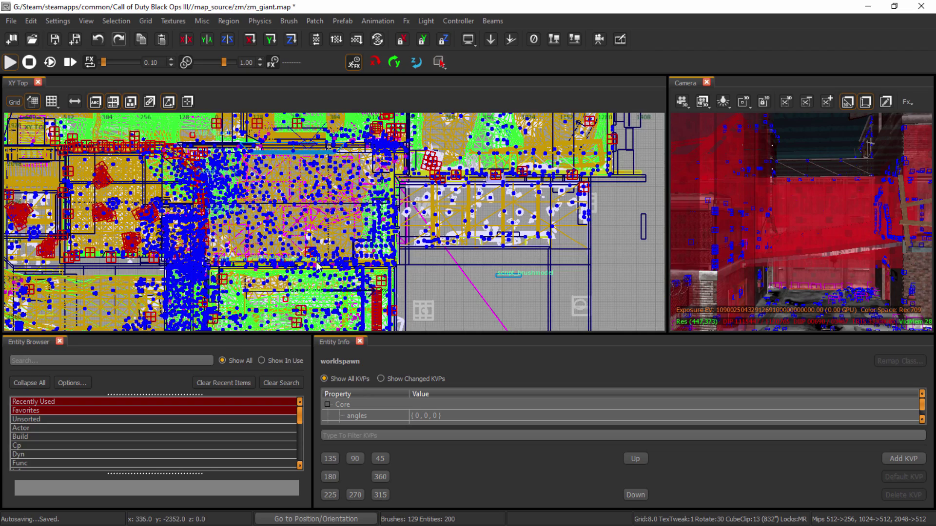
- Examine the full extent of the zm_giant map from above, including the outlying geometry beyond the main playable area
scroll(317, 267, "down", 1)
scroll(332, 235, "down", 2)
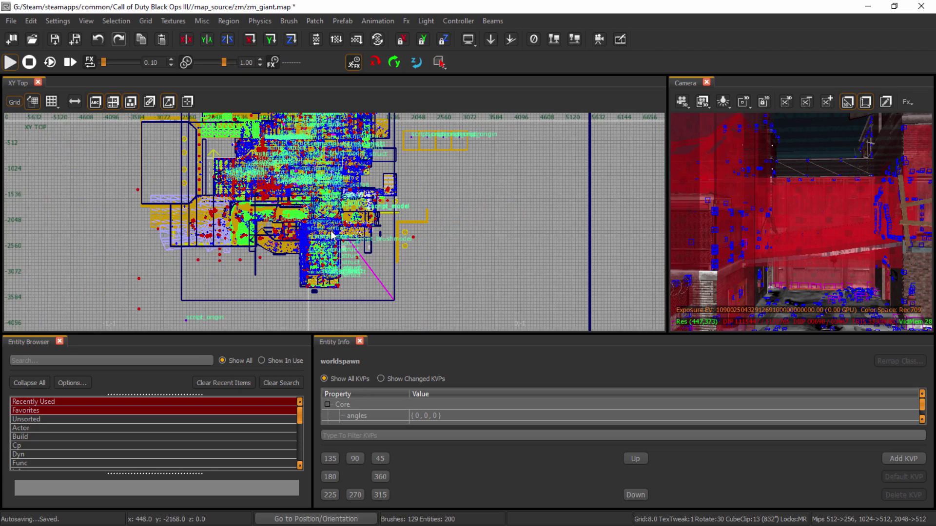
scroll(332, 235, "down", 2)
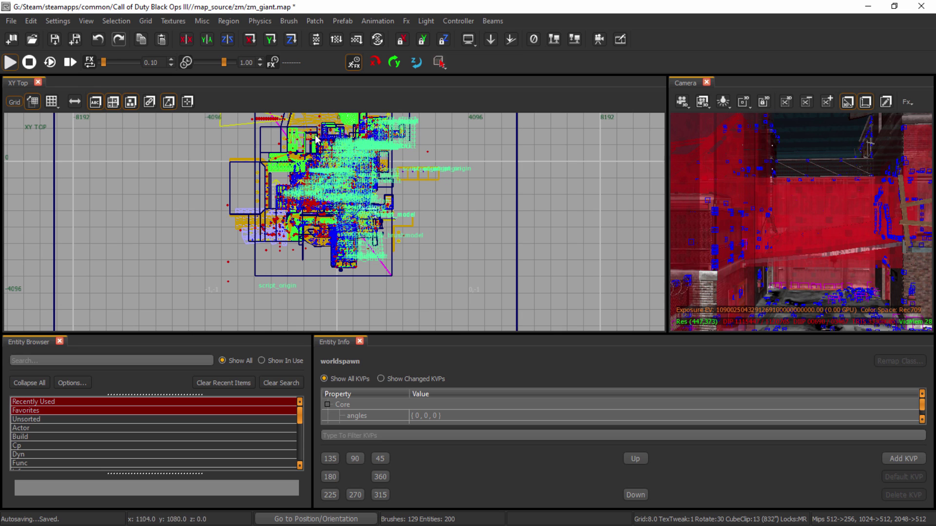
right_click_drag(415, 199, 398, 255)
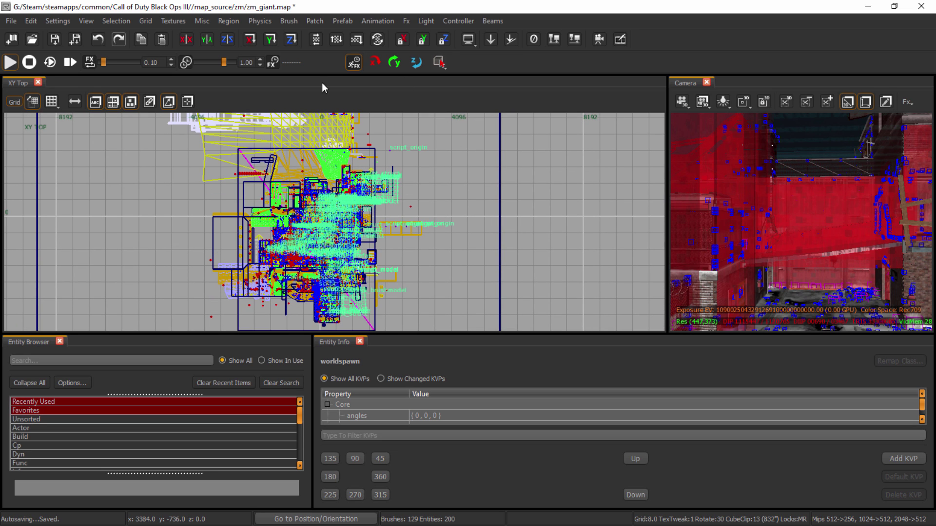
right_click_drag(376, 187, 403, 256)
scroll(325, 175, "down", 2)
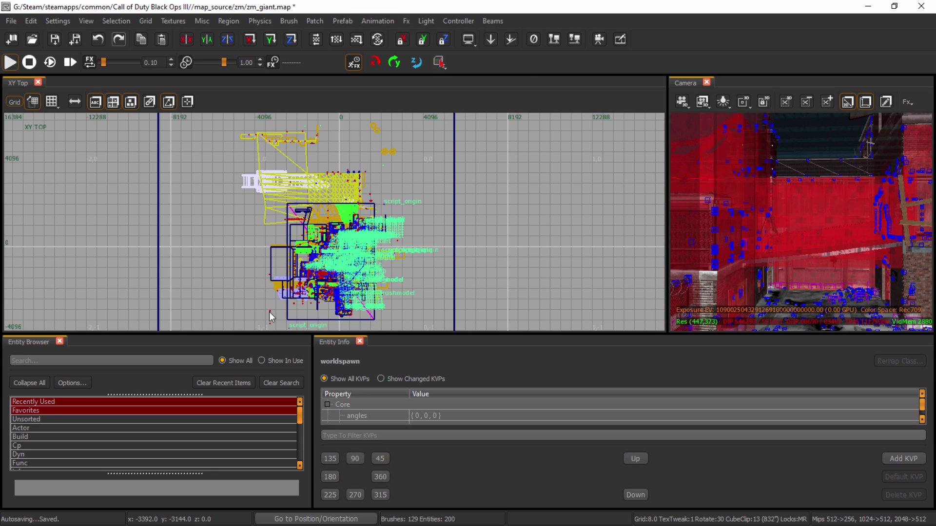
- Expand the Actor category of the entity list to view its zombie and zombie dog spawners
left_click(40, 420)
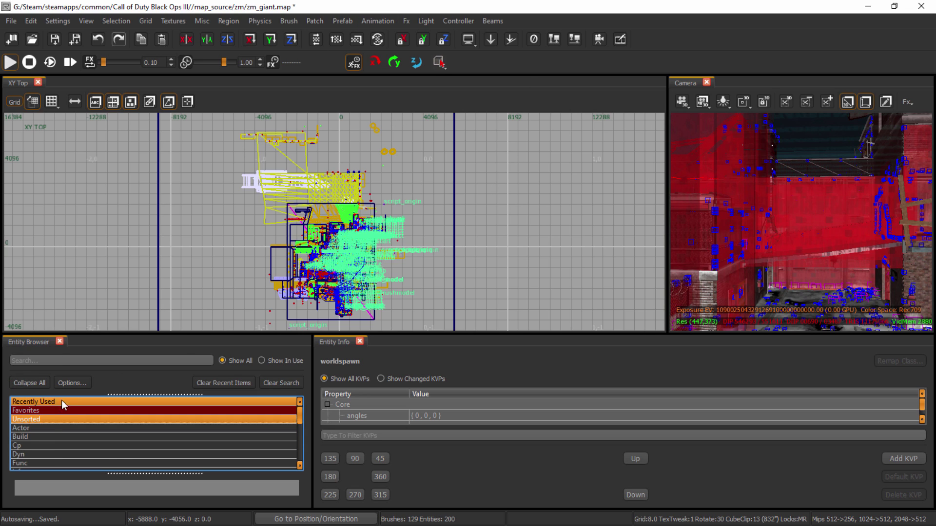
left_click(54, 428)
double_click(80, 430)
left_click(99, 433)
left_click(98, 428)
left_click(98, 426)
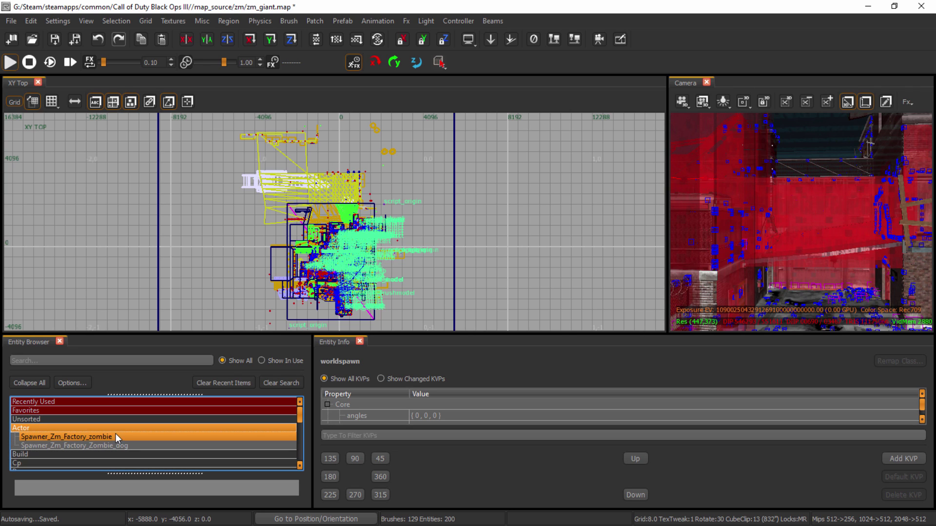
- Browse the remaining entity categories from Build through Zm, expand Sound to view its entities, and return to the start of the list
scroll(128, 437, "down", 1)
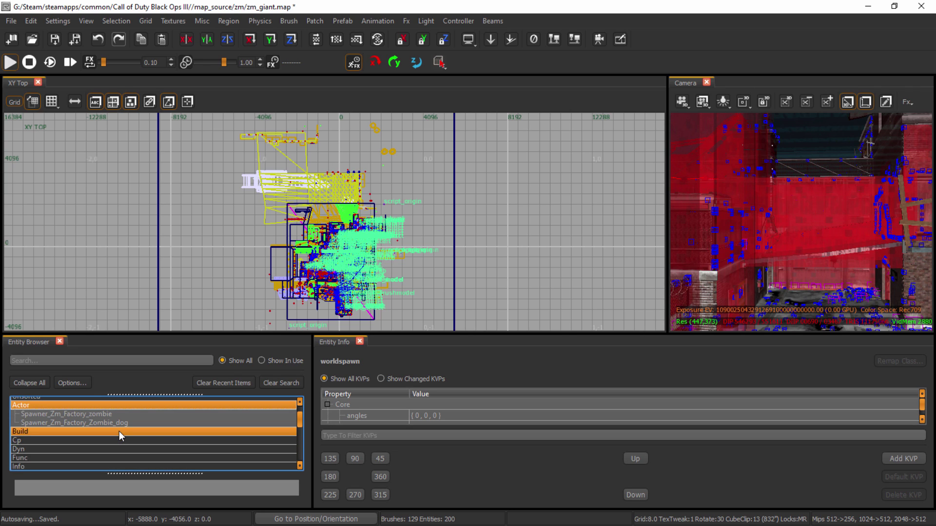
left_click(87, 456)
scroll(104, 438, "down", 3)
left_click(98, 424)
scroll(99, 423, "down", 1)
scroll(96, 417, "down", 2)
left_click(91, 427)
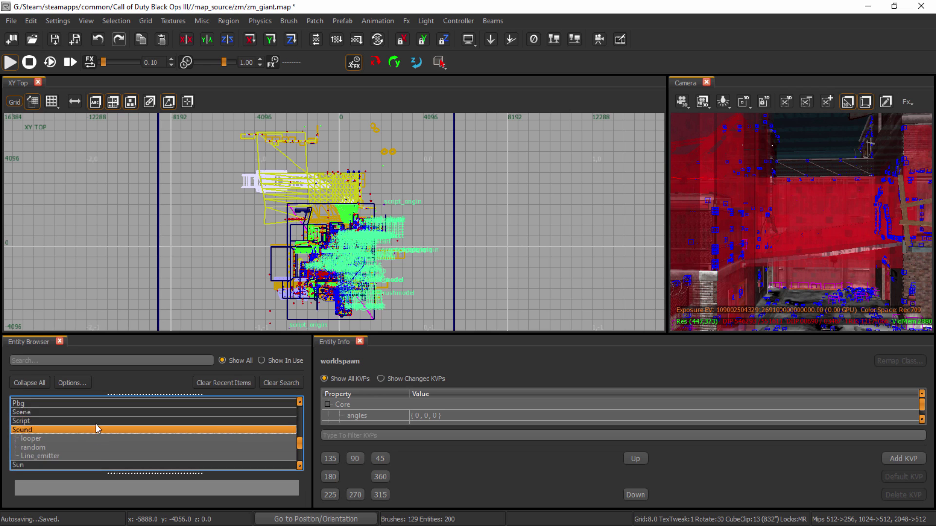
scroll(93, 424, "down", 2)
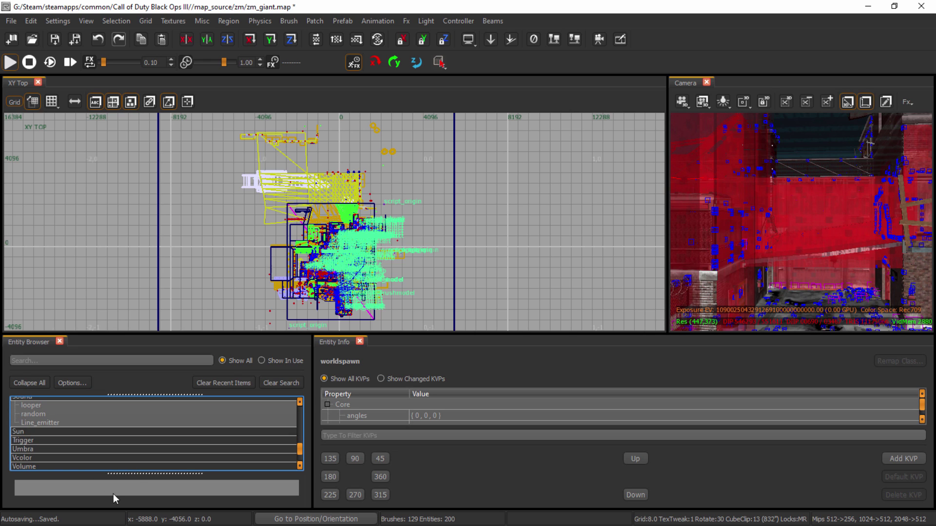
scroll(124, 443, "down", 2)
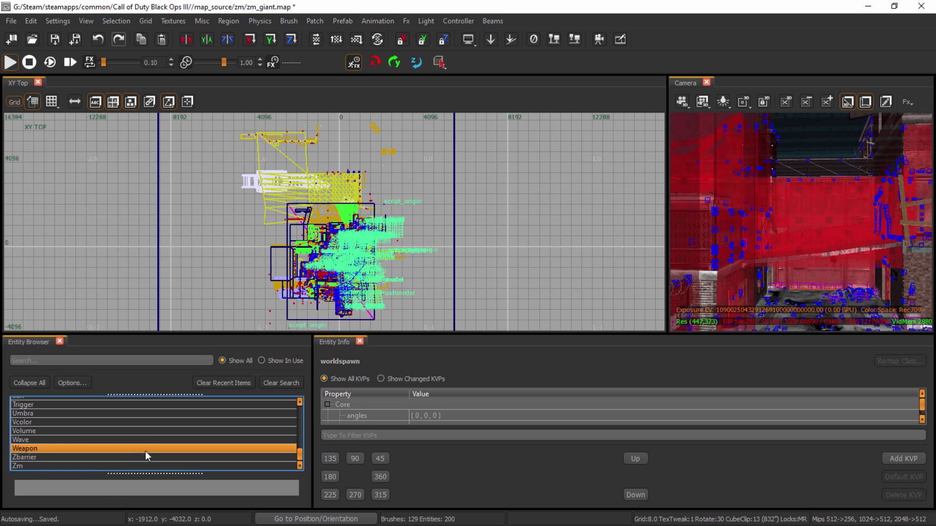
scroll(148, 452, "up", 15)
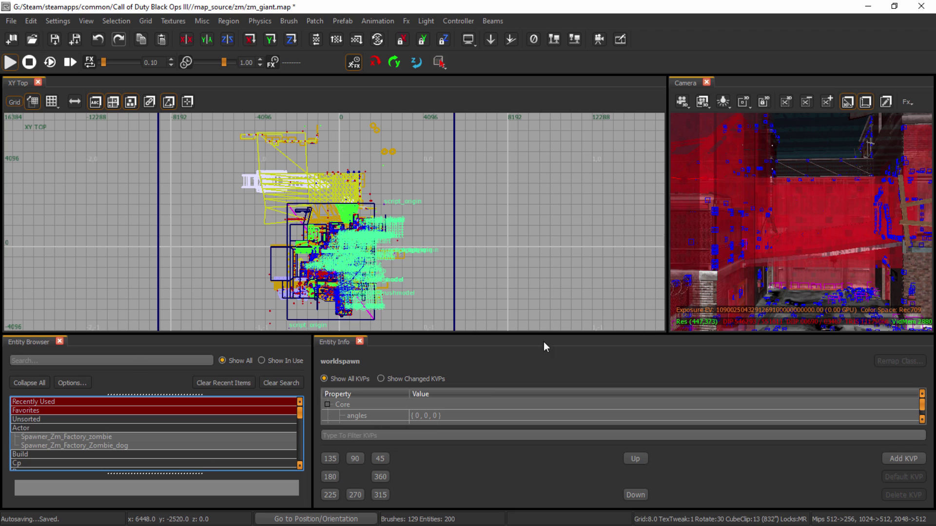